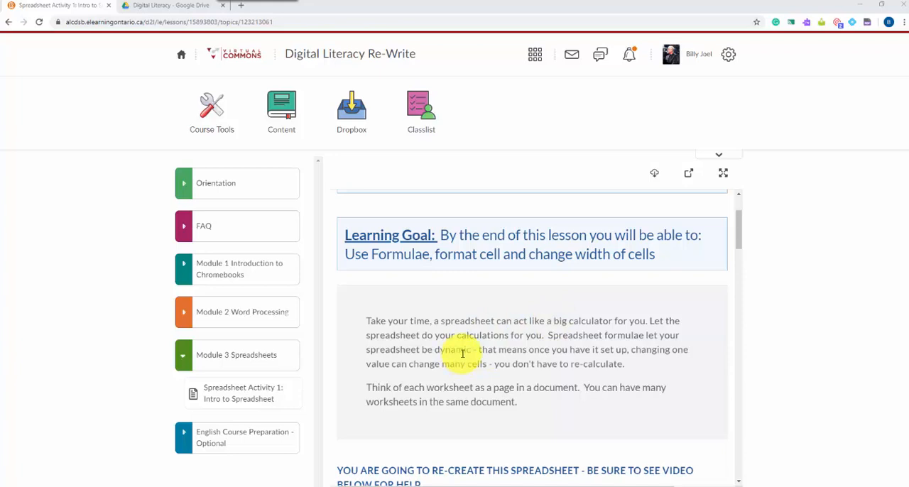
- Review the assignment instructions for Job #1 through Job #3, including the sample tables to recreate
{"action": "scroll", "coordinate": [482, 348], "scroll_direction": "down", "scroll_amount": 6}
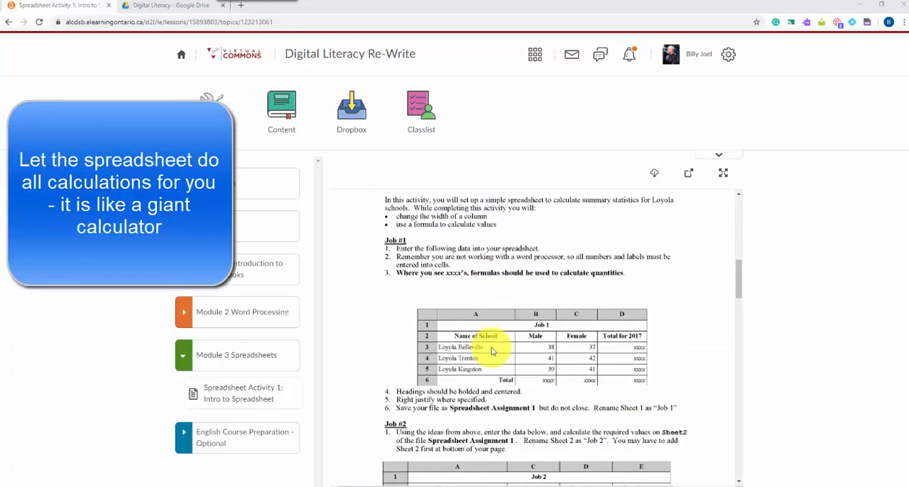
{"action": "scroll", "coordinate": [445, 310], "scroll_direction": "down", "scroll_amount": 1}
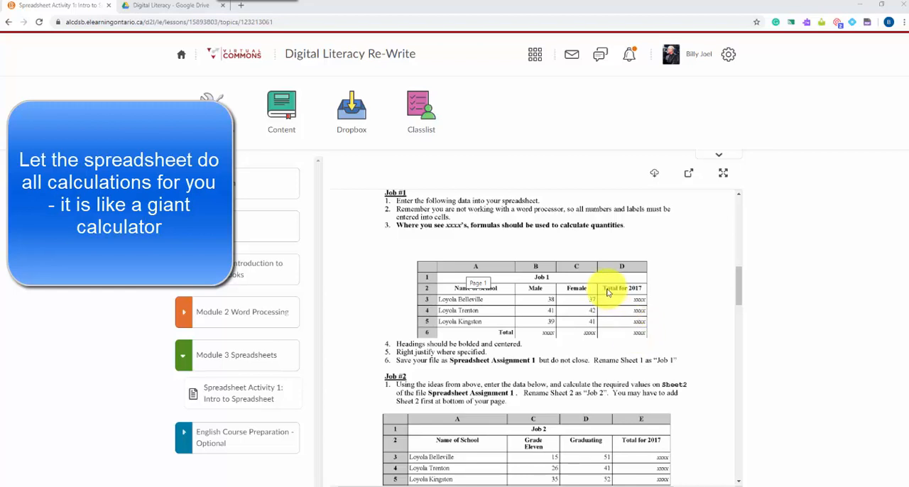
{"action": "scroll", "coordinate": [525, 288], "scroll_direction": "down", "scroll_amount": 3}
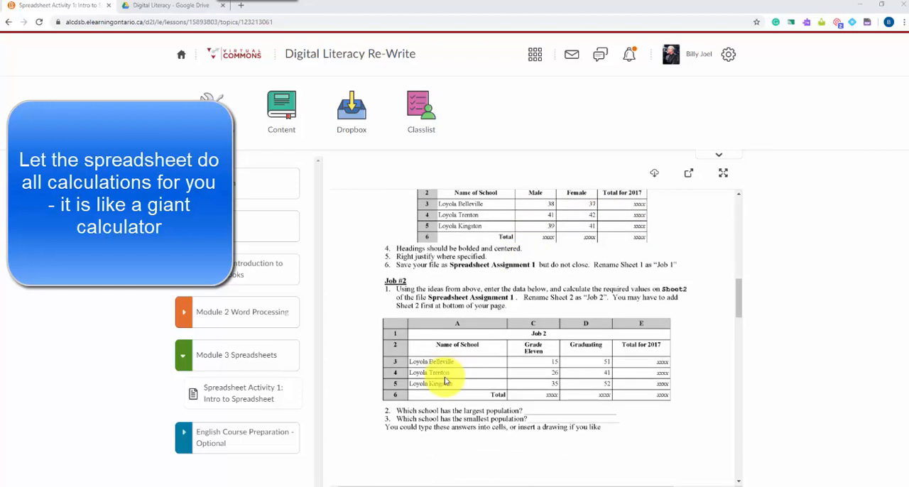
{"action": "scroll", "coordinate": [530, 345], "scroll_direction": "down", "scroll_amount": 5}
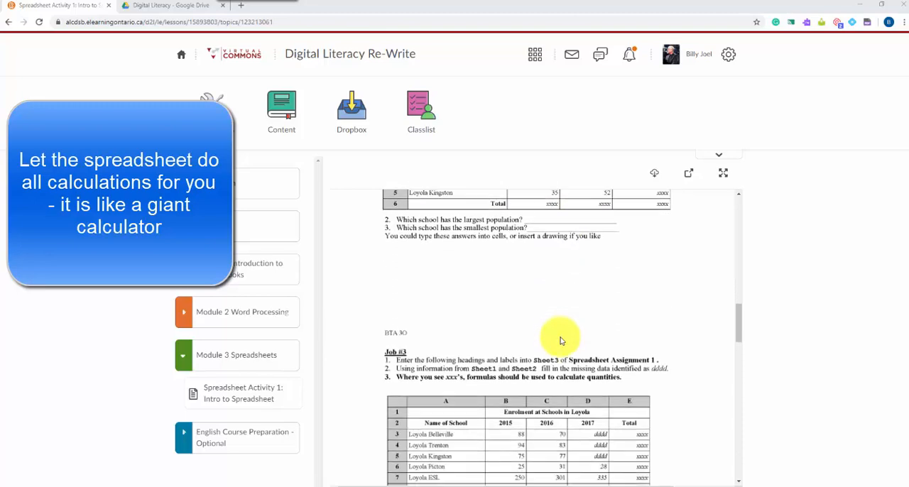
{"action": "scroll", "coordinate": [525, 358], "scroll_direction": "up", "scroll_amount": 10}
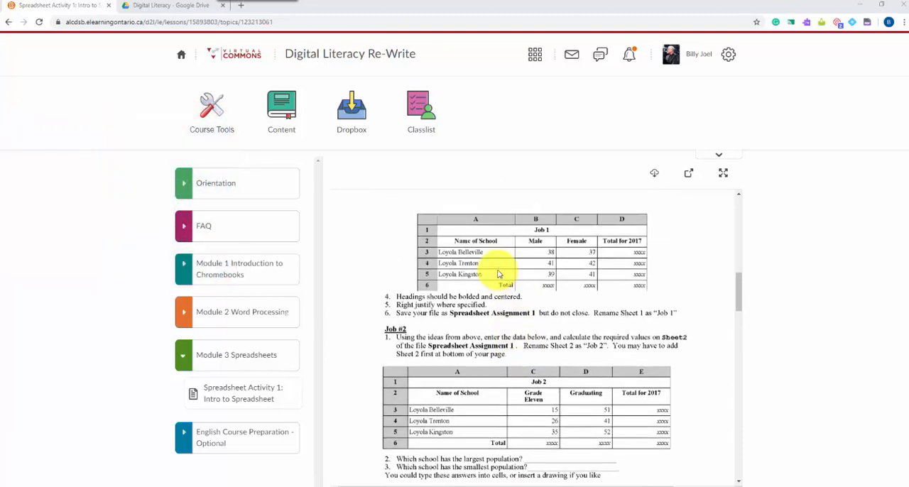
- Switch to Google Drive and create a folder named "Google Sheets" inside the Digital Literacy folder
{"action": "left_click", "coordinate": [166, 7]}
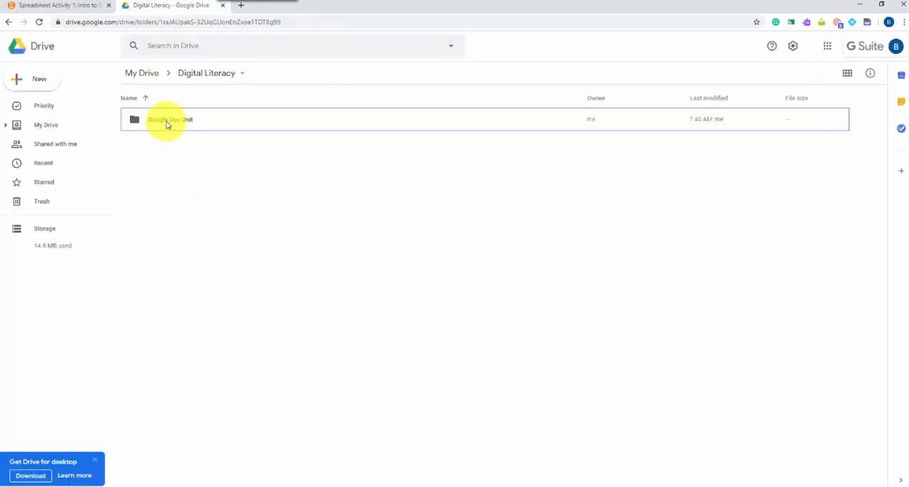
{"action": "left_click", "coordinate": [39, 80]}
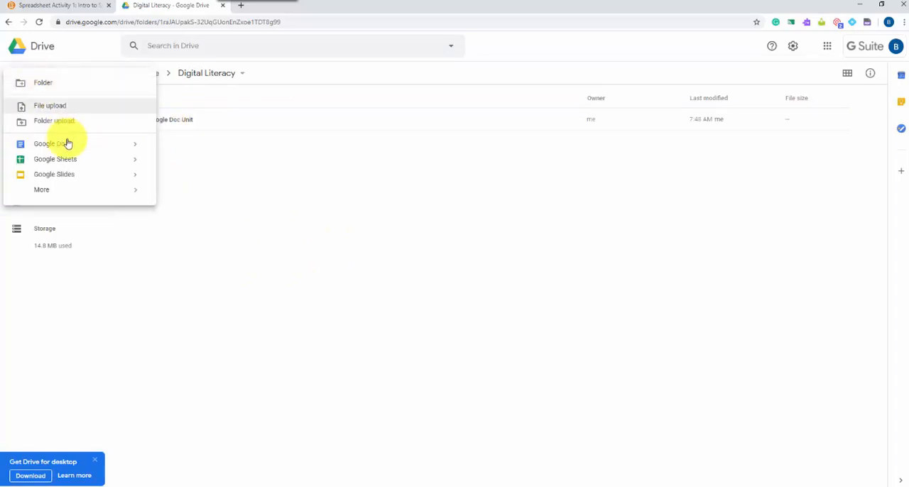
{"action": "left_click", "coordinate": [39, 83]}
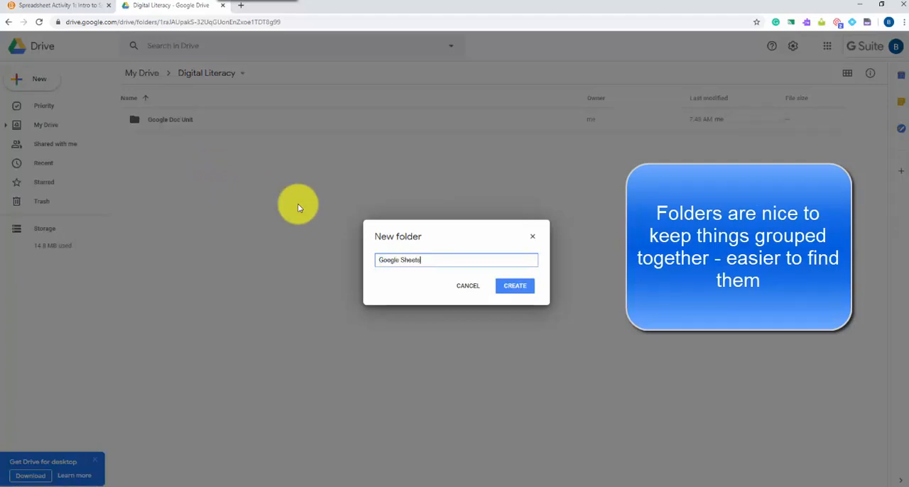
{"action": "type", "text": "Google Sheets"}
{"action": "left_click", "coordinate": [510, 287]}
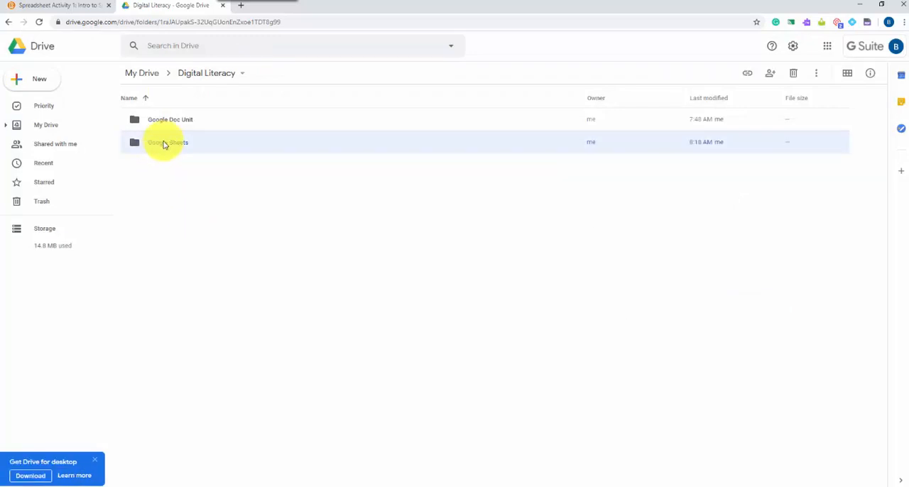
- Open the Google Sheets folder and create a new blank Google Sheets spreadsheet in it
{"action": "double_click", "coordinate": [164, 144]}
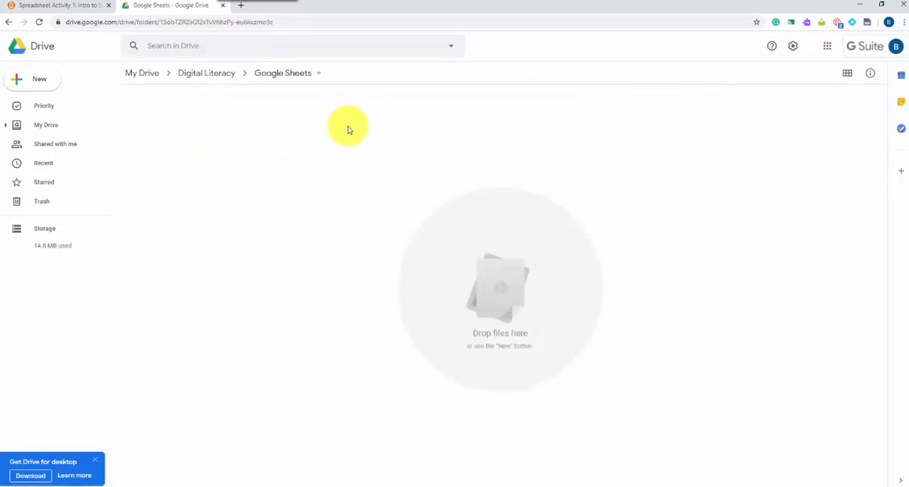
{"action": "left_click", "coordinate": [33, 80]}
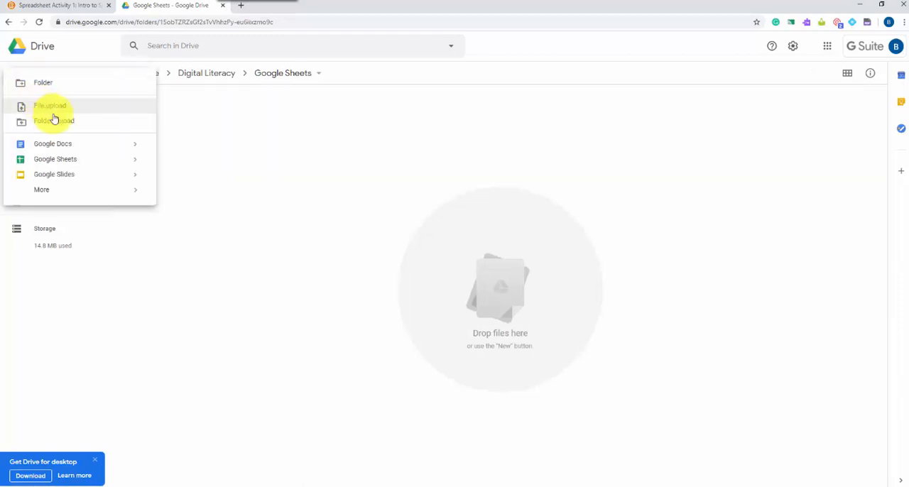
{"action": "left_click", "coordinate": [56, 160]}
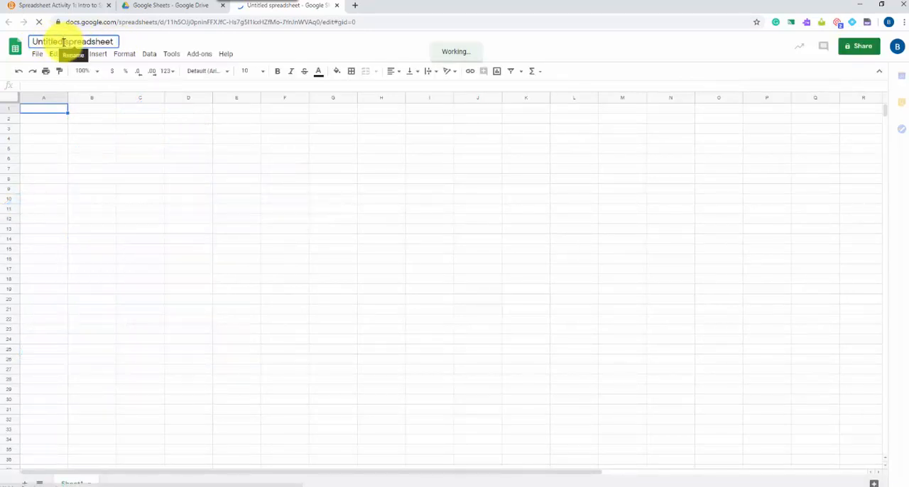
- Rename the untitled spreadsheet as "Spreadsheet Assignment 1"
{"action": "left_click", "coordinate": [57, 41]}
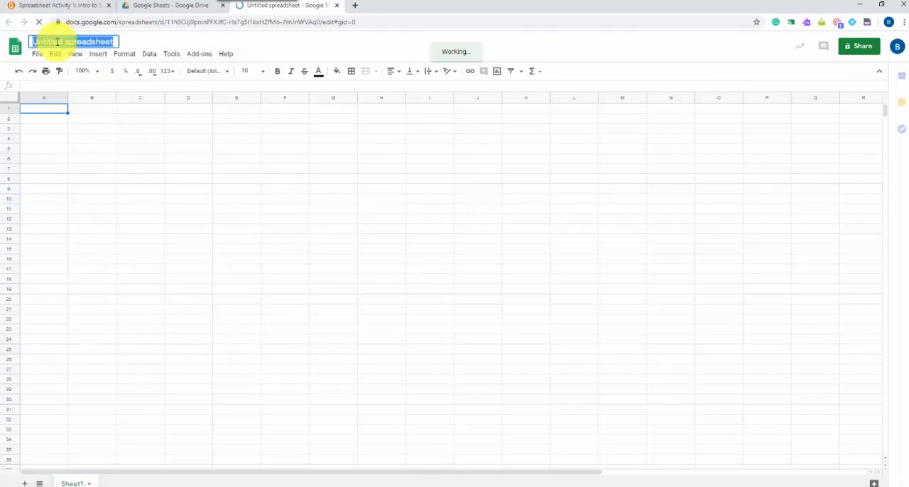
{"action": "type", "text": "Spre"}
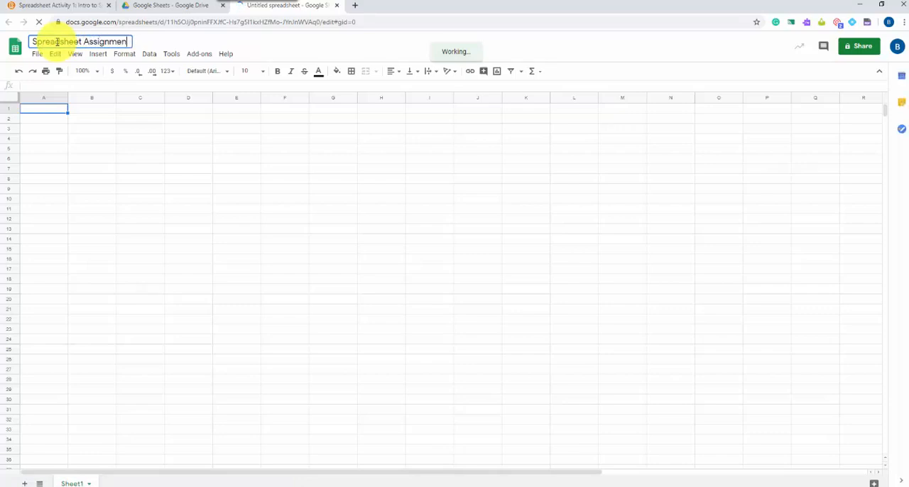
{"action": "type", "text": "adsheet Assignment 1"}
{"action": "left_click", "coordinate": [120, 212]}
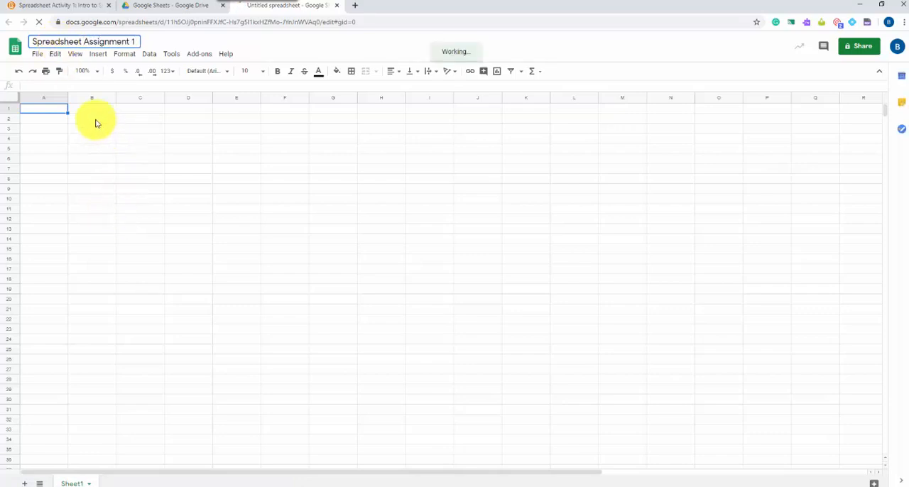
{"action": "left_click", "coordinate": [47, 110]}
{"action": "left_click", "coordinate": [87, 110]}
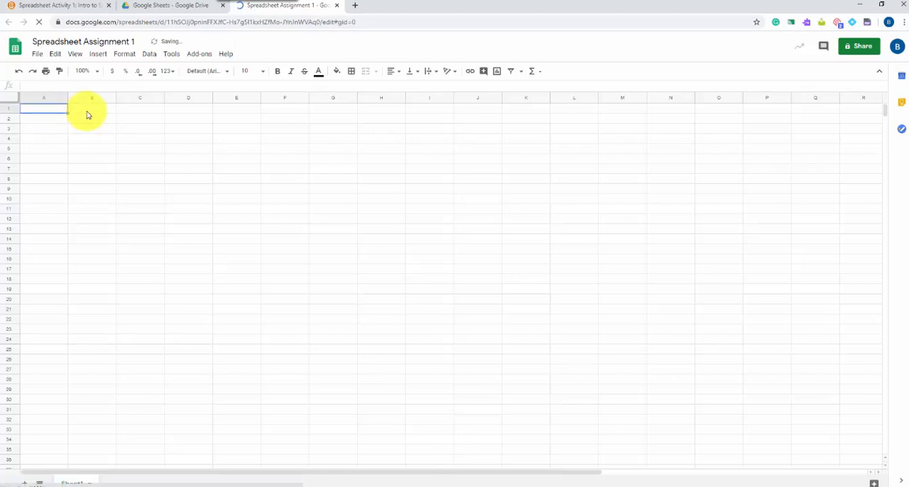
{"action": "left_click", "coordinate": [138, 110]}
- Paste the copied Job 1 table image into the sheet and move it to columns G to K, starting at row 1
{"action": "right_click", "coordinate": [498, 129]}
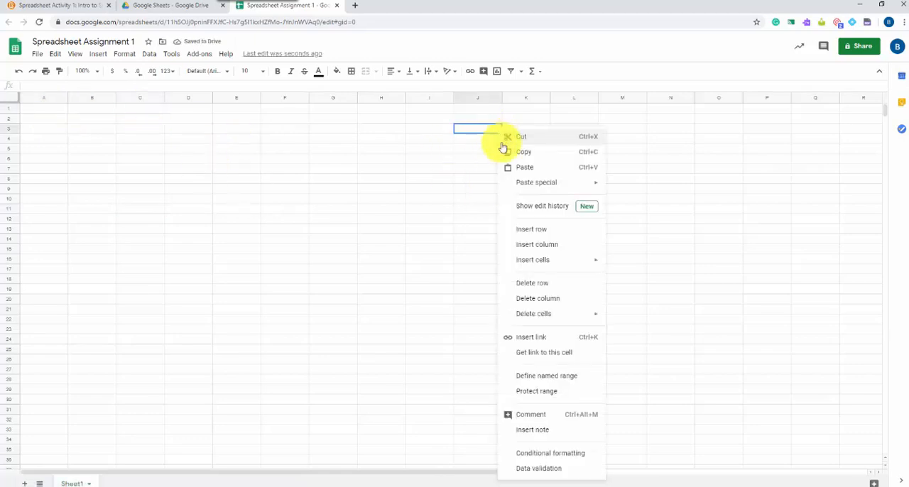
{"action": "left_click", "coordinate": [530, 171]}
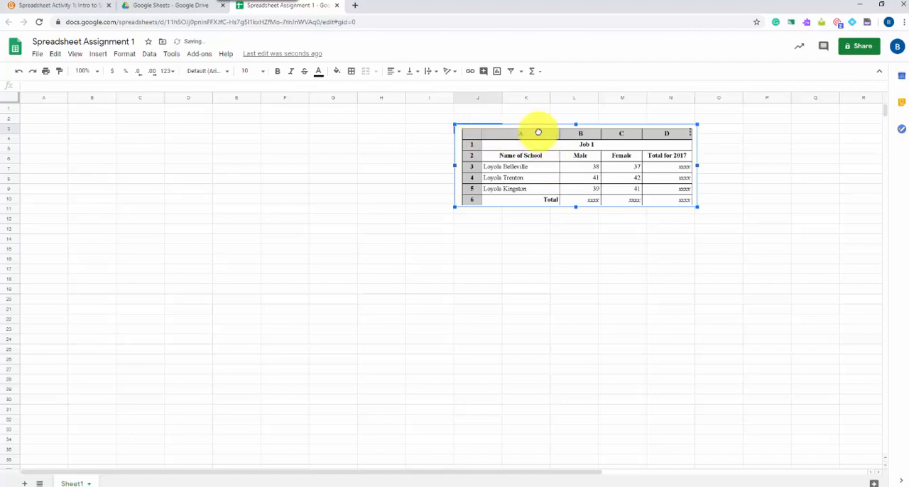
{"action": "left_click_drag", "start_coordinate": [539, 134], "coordinate": [409, 119]}
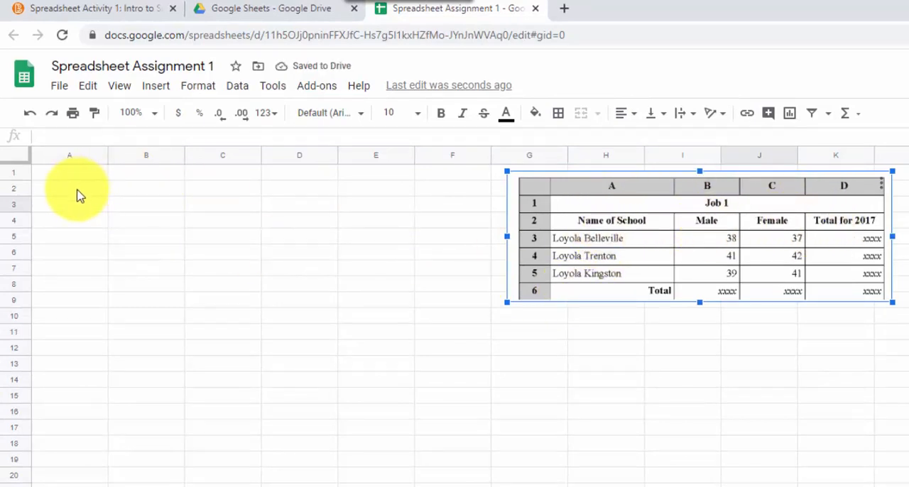
- Enter the title "Job 1" in cell A1
{"action": "left_click", "coordinate": [99, 175]}
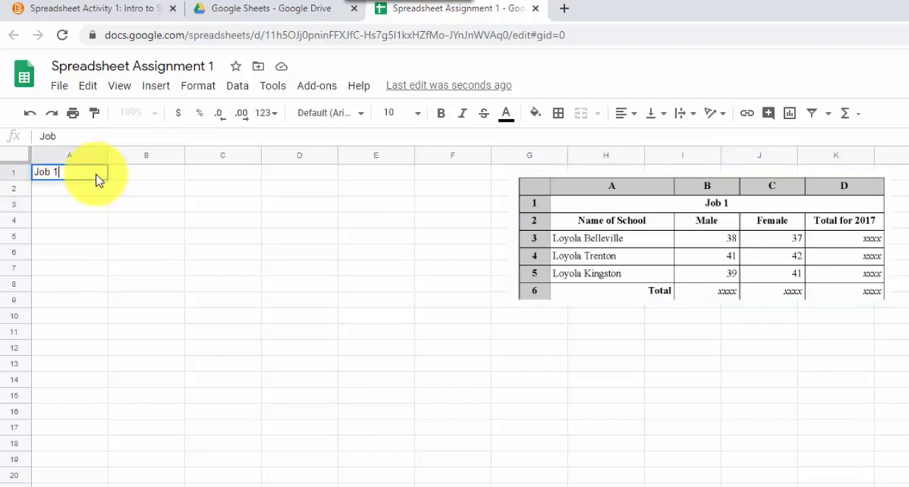
{"action": "key", "text": "Return"}
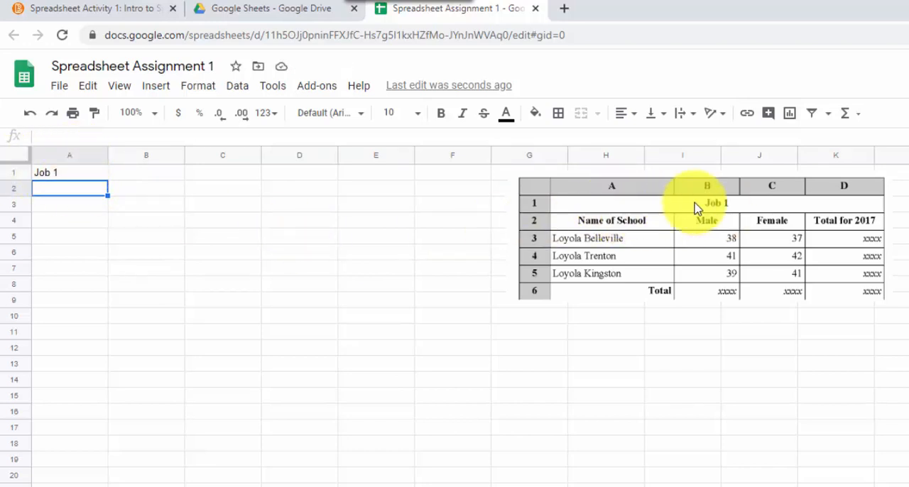
{"action": "left_click", "coordinate": [239, 255]}
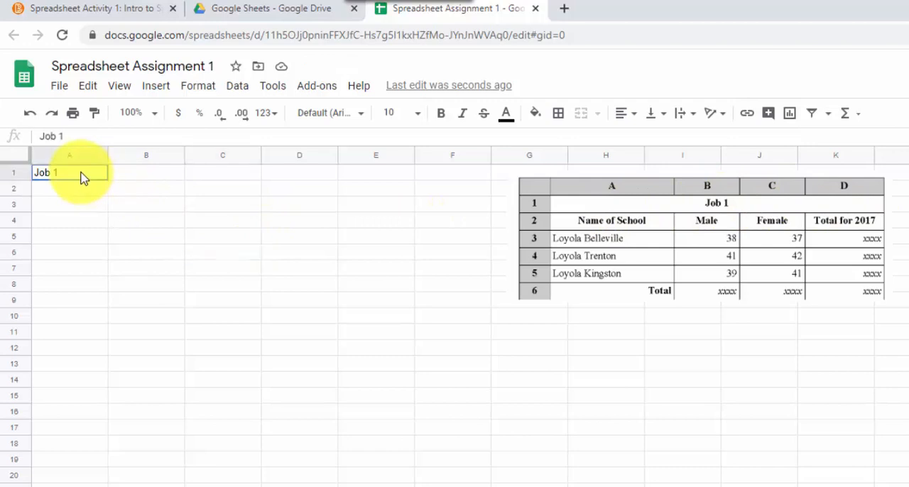
- Merge cells A1 to D1 and centre the "Job 1" title across them
{"action": "left_click_drag", "start_coordinate": [81, 174], "coordinate": [279, 178]}
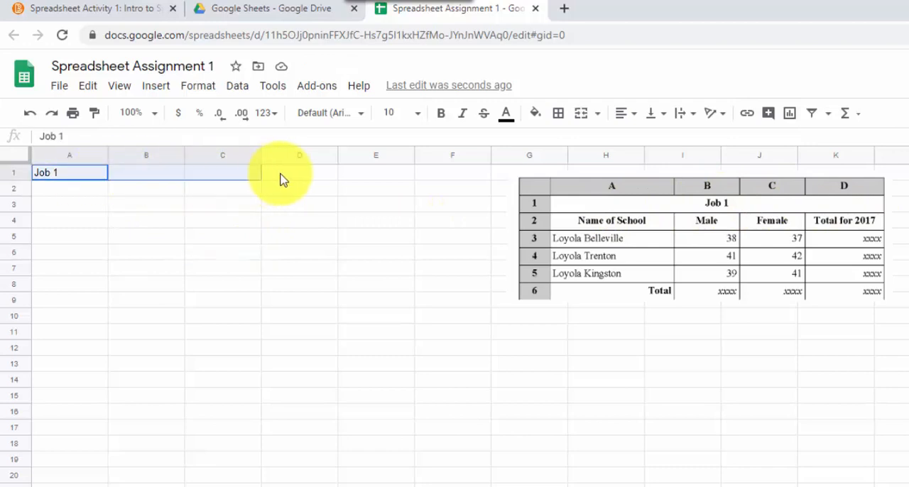
{"action": "left_click", "coordinate": [582, 118]}
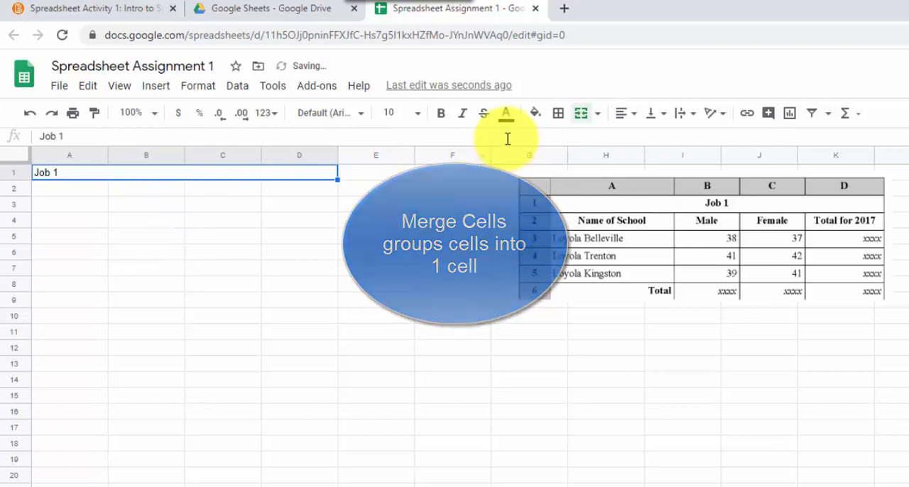
{"action": "left_click", "coordinate": [628, 115]}
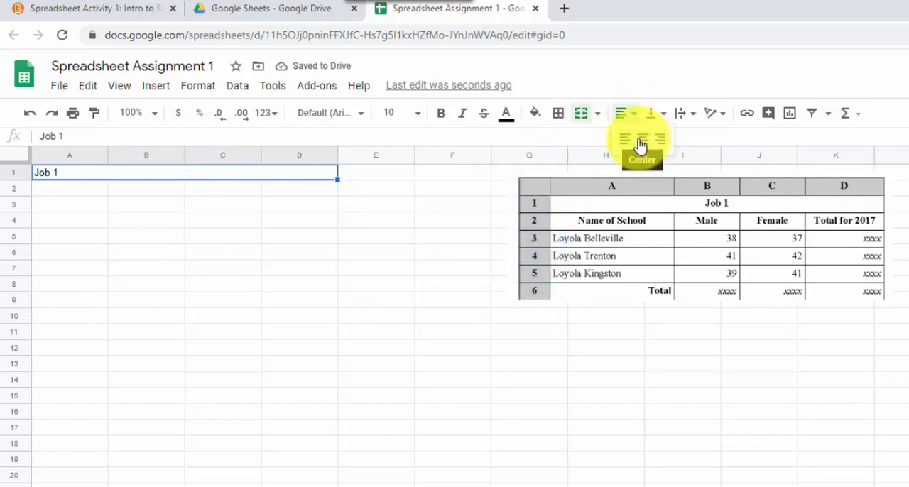
{"action": "left_click", "coordinate": [641, 145]}
{"action": "left_click", "coordinate": [270, 235]}
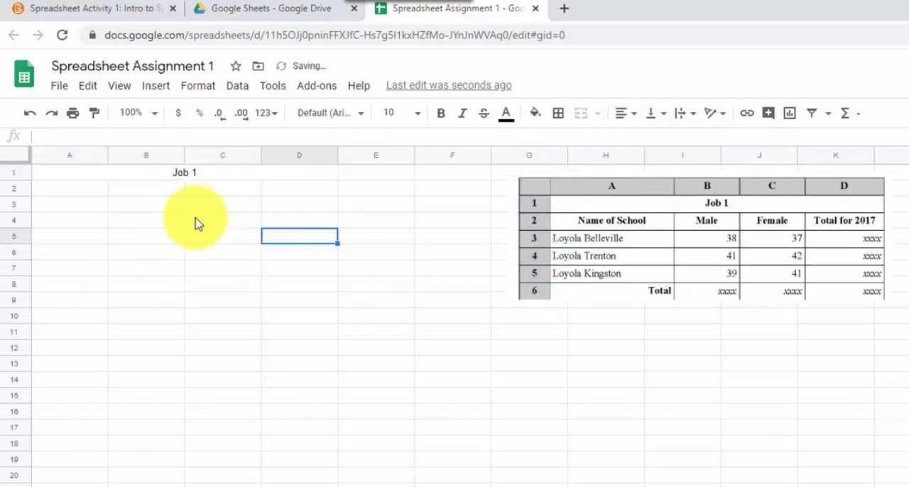
- Enter headings Name of School, Male, Female and Total for 2017 in row 2, plus the three schools' figures and Total label from the reference image
{"action": "left_click", "coordinate": [61, 191]}
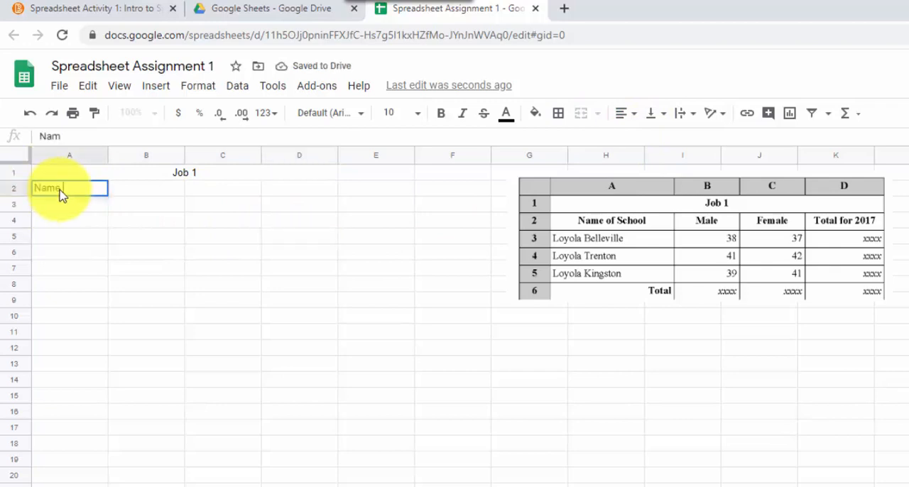
{"action": "key", "text": "Tab"}
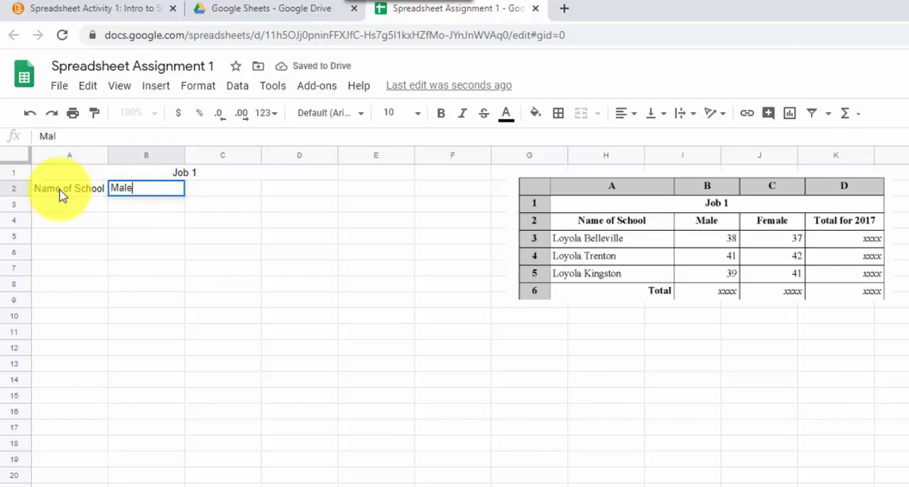
{"action": "key", "text": "Tab"}
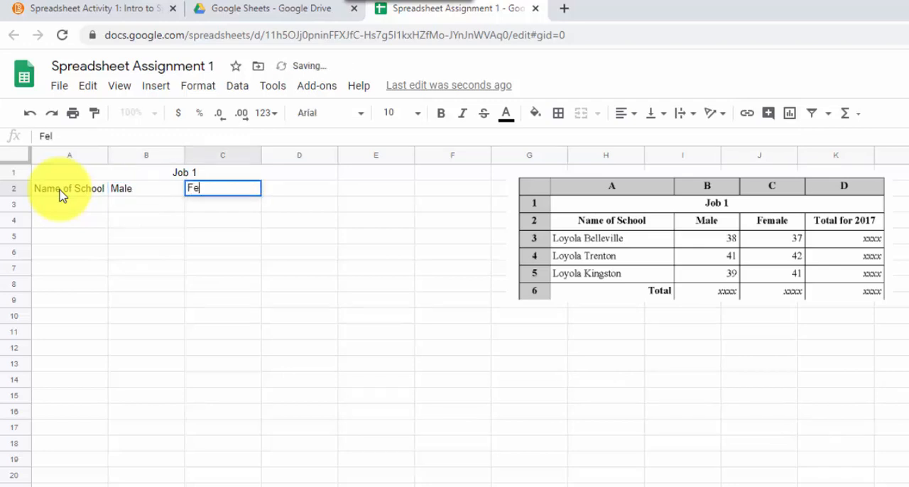
{"action": "key", "text": "Tab"}
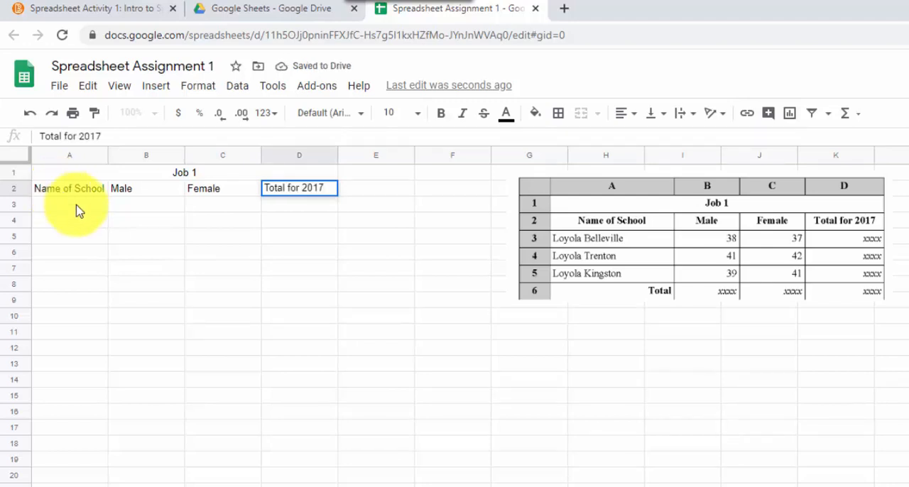
{"action": "left_click", "coordinate": [203, 301]}
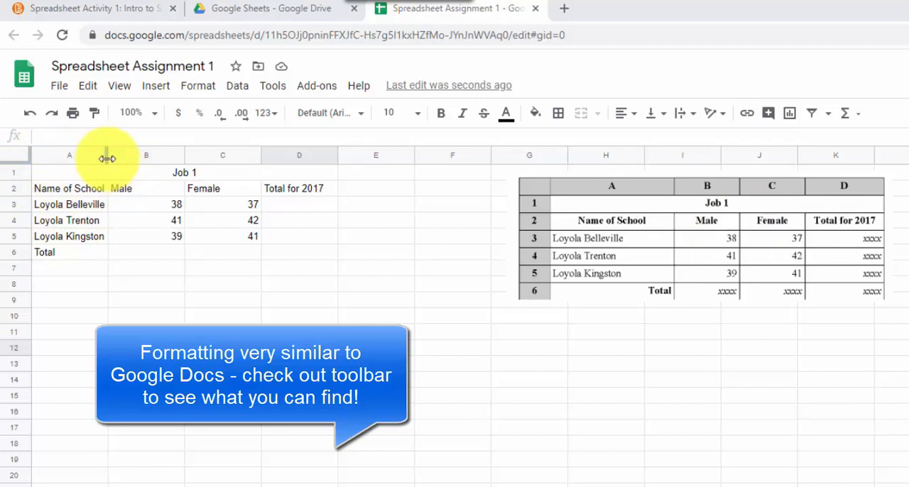
- Widen column A slightly and make the row 2 headings in A2 to D2 bold
{"action": "mouse_move", "coordinate": [107, 159]}
{"action": "left_mouse_down"}
{"action": "mouse_move", "coordinate": [165, 155]}
{"action": "mouse_move", "coordinate": [108, 155]}
{"action": "left_mouse_up"}
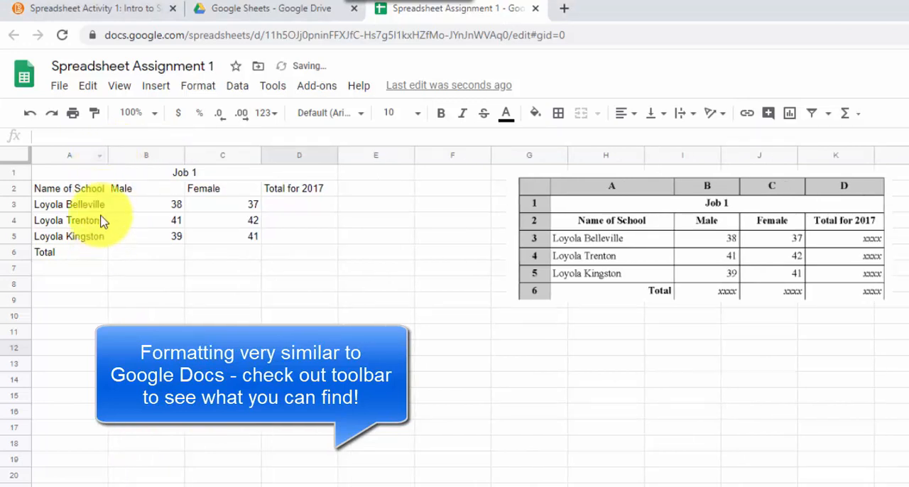
{"action": "left_click_drag", "start_coordinate": [107, 154], "coordinate": [130, 154]}
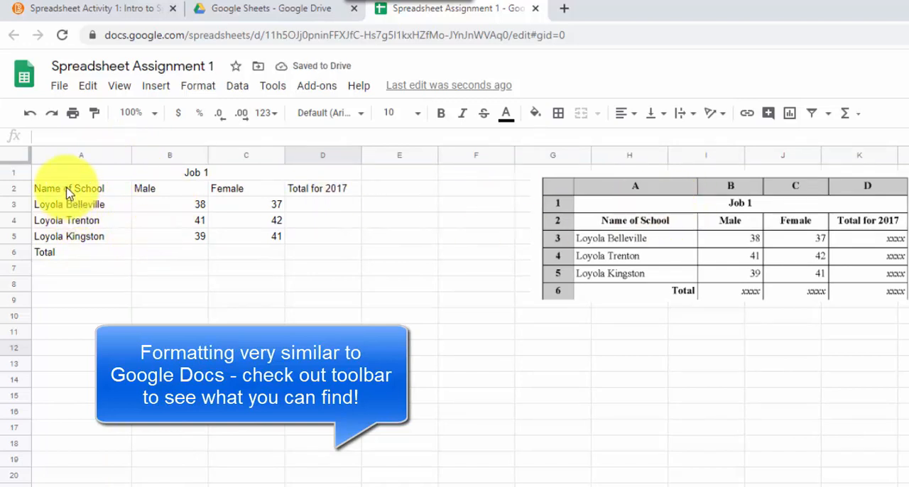
{"action": "left_click_drag", "start_coordinate": [69, 193], "coordinate": [335, 198]}
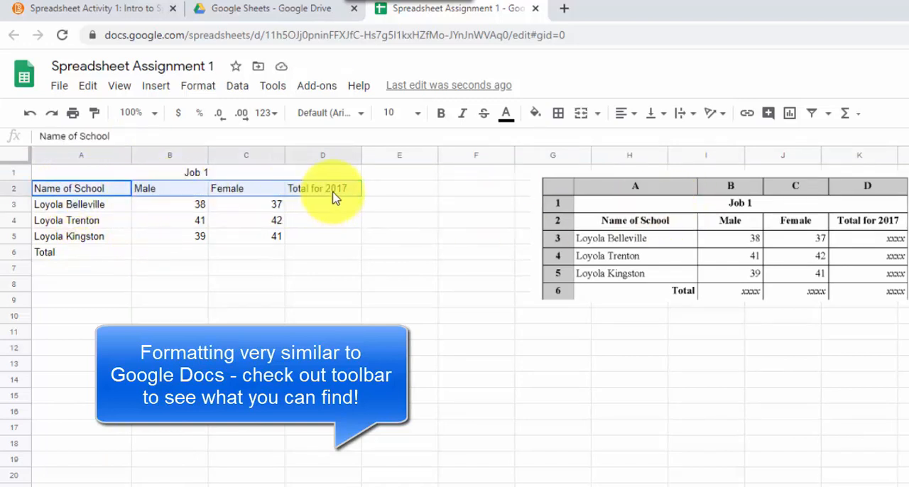
{"action": "left_click", "coordinate": [441, 113]}
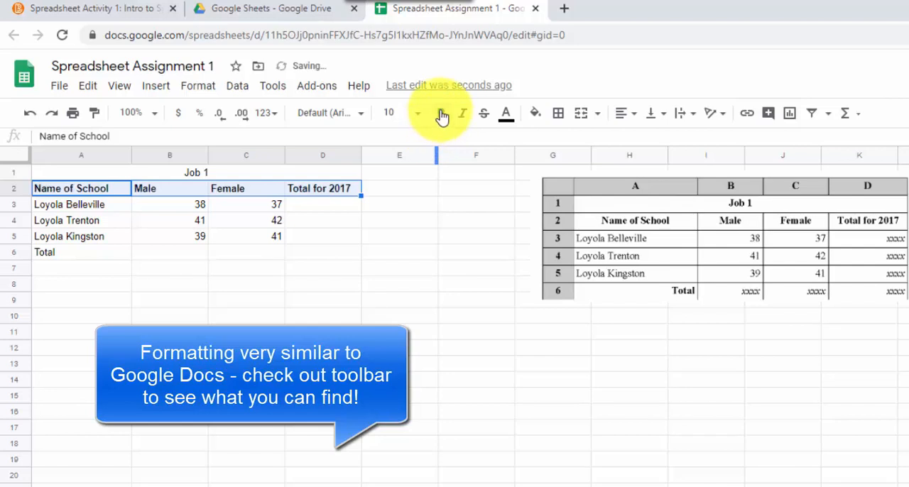
- Centre the row 2 headings in A2 to D2 and right-align the Total label in A6
{"action": "left_click", "coordinate": [631, 115]}
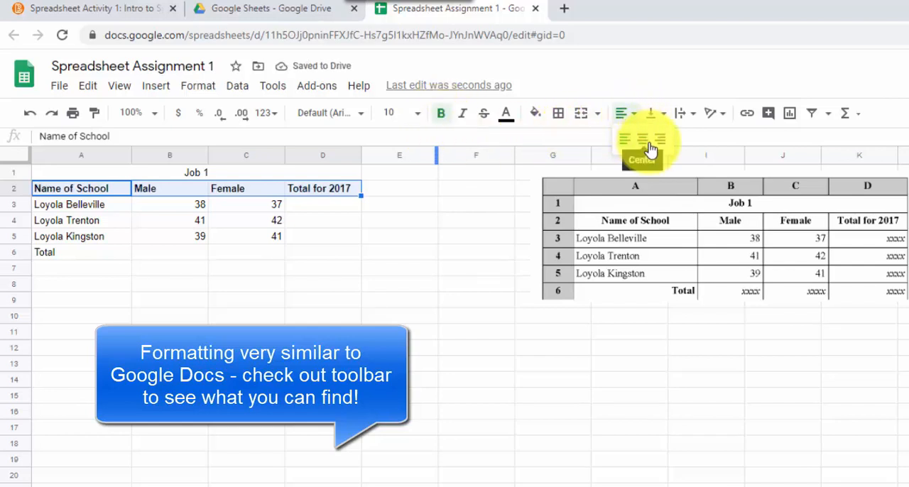
{"action": "left_click", "coordinate": [647, 145]}
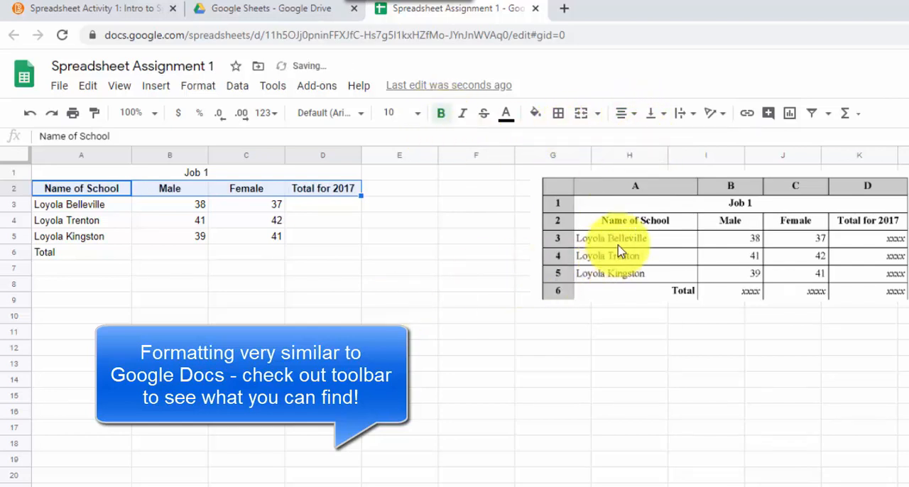
{"action": "left_click", "coordinate": [660, 298]}
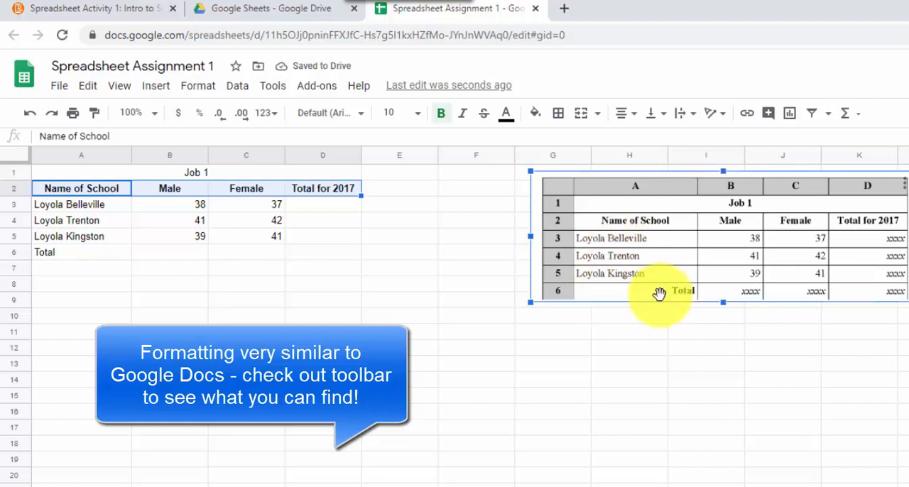
{"action": "left_click", "coordinate": [84, 257]}
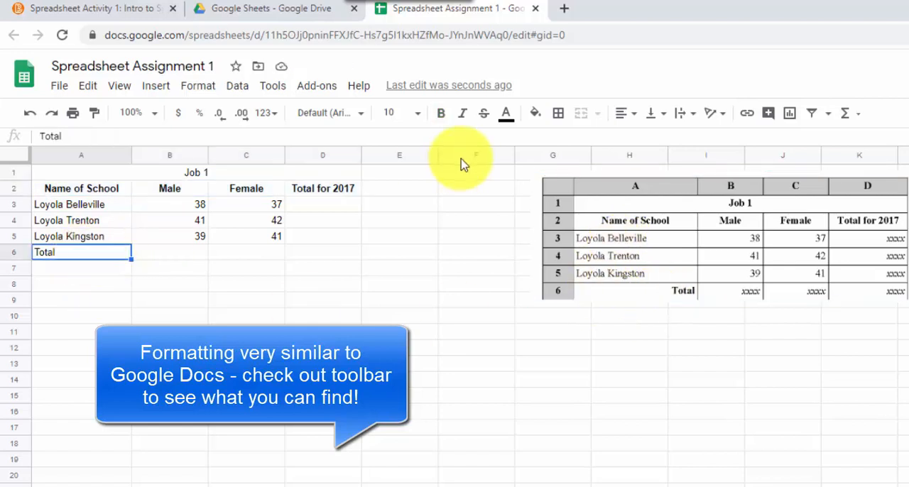
{"action": "left_click", "coordinate": [636, 119]}
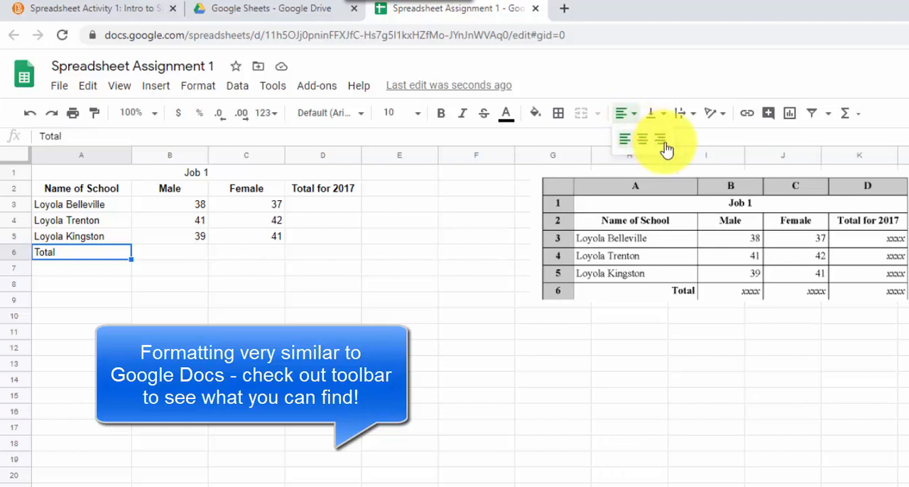
{"action": "left_click", "coordinate": [661, 140]}
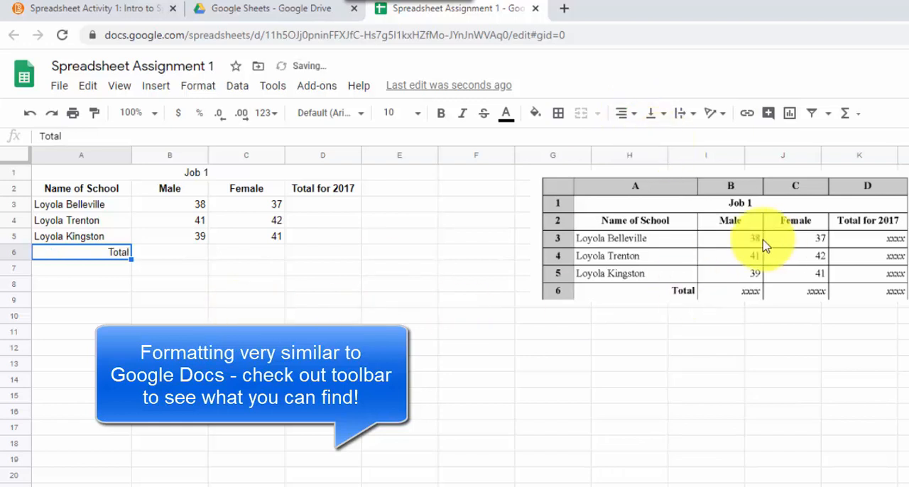
{"action": "left_click", "coordinate": [645, 349]}
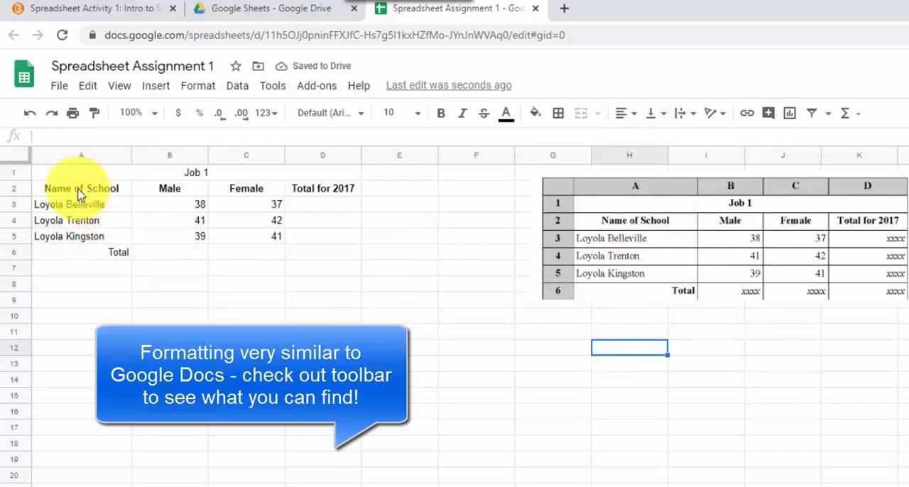
- Apply all borders to every cell of the table in A1 to D6
{"action": "left_click_drag", "start_coordinate": [78, 179], "coordinate": [293, 259]}
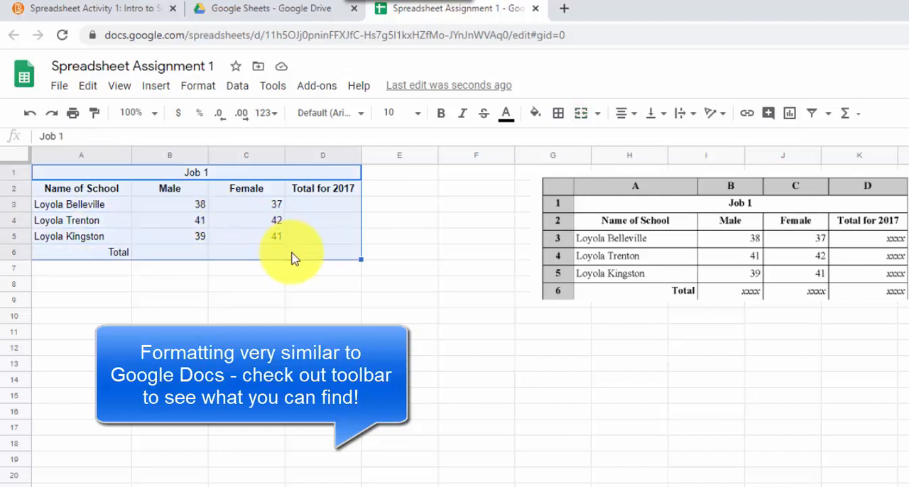
{"action": "left_click", "coordinate": [560, 119]}
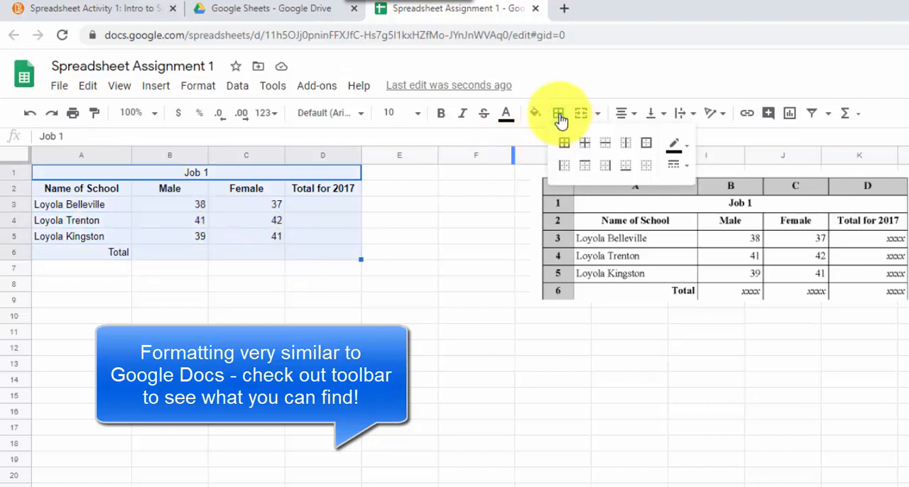
{"action": "left_click", "coordinate": [564, 144]}
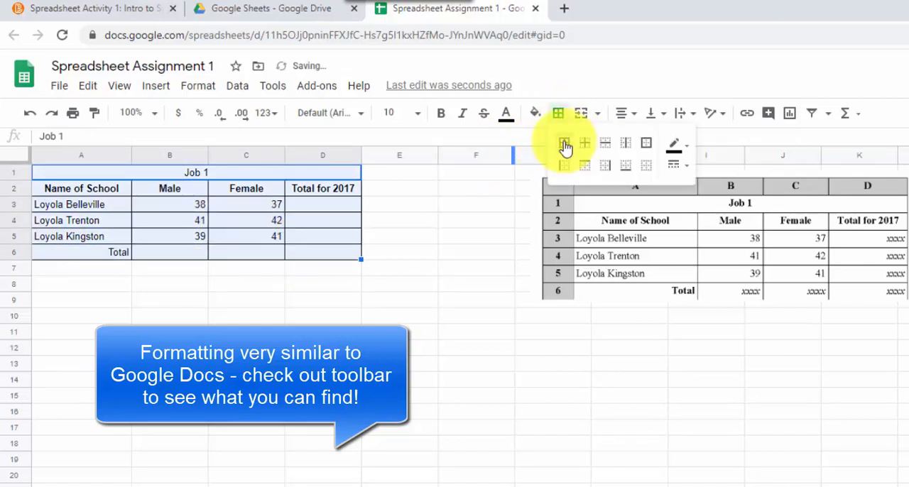
{"action": "left_click", "coordinate": [323, 331]}
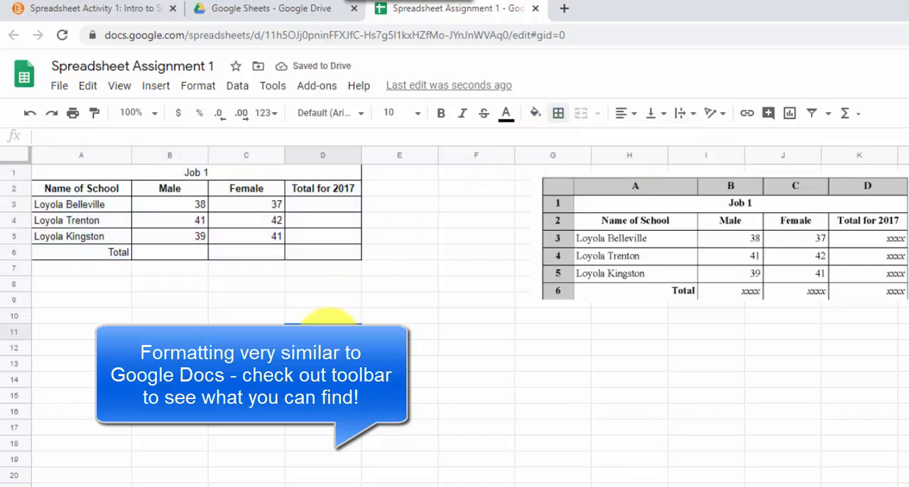
- Make the "Job 1" title bold and set its font size to 12
{"action": "left_click", "coordinate": [193, 173]}
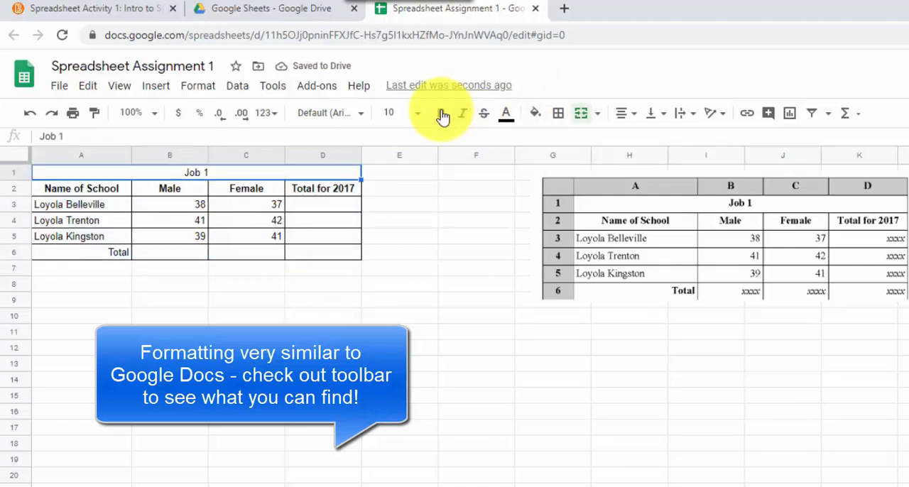
{"action": "left_click", "coordinate": [420, 237]}
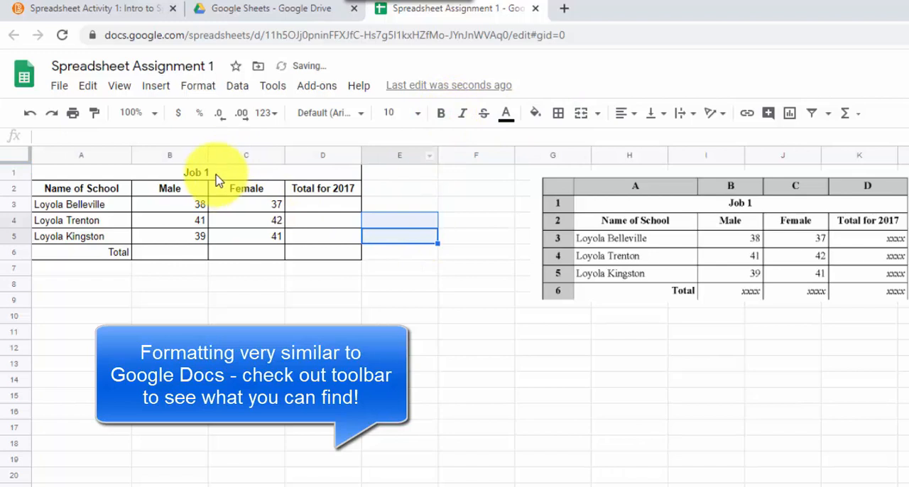
{"action": "left_click", "coordinate": [217, 178]}
{"action": "left_click", "coordinate": [417, 113]}
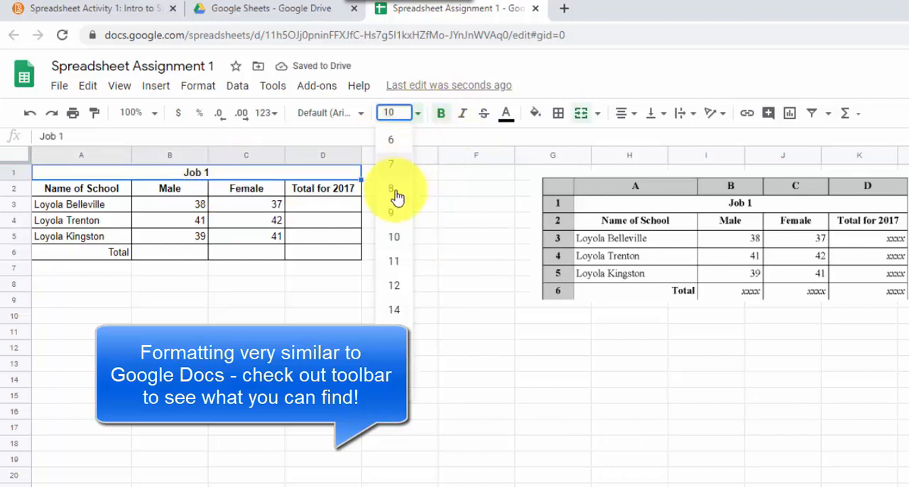
{"action": "left_click", "coordinate": [395, 287]}
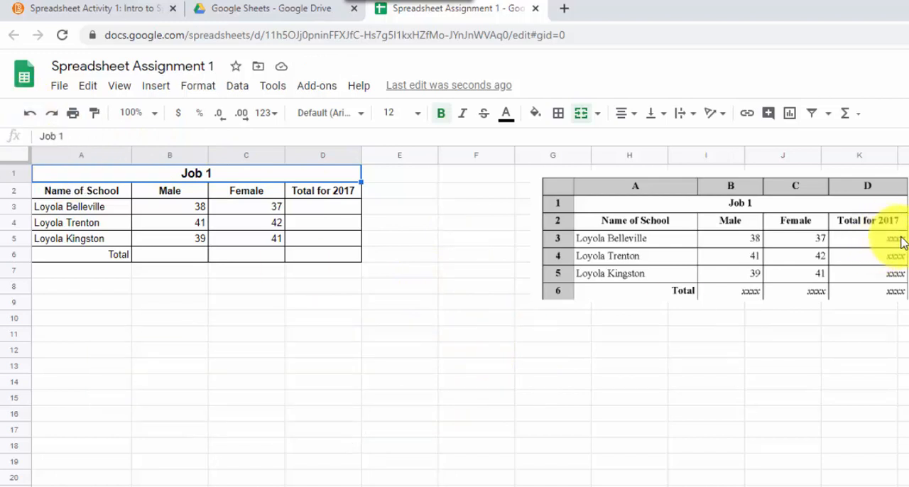
- Enter the formula =B3+C3 in D3 to total Loyola Belleville's male and female figures
{"action": "left_click", "coordinate": [310, 215]}
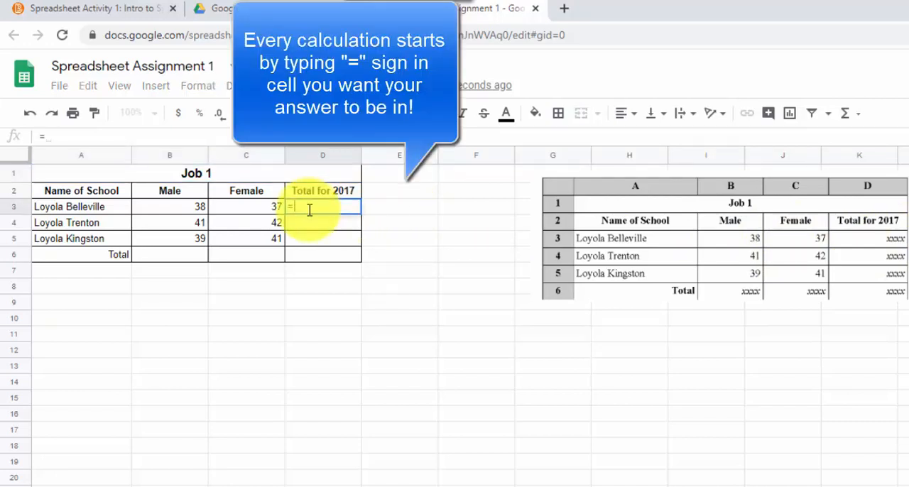
{"action": "left_click", "coordinate": [200, 209]}
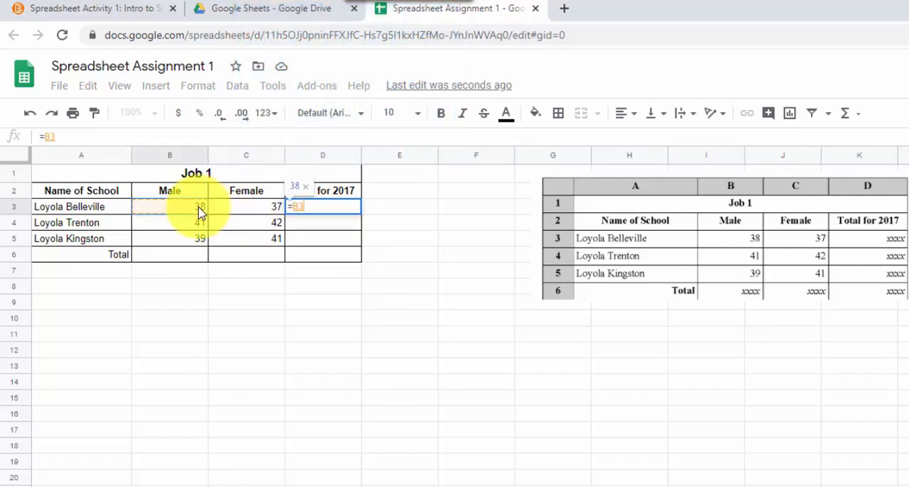
{"action": "type", "text": "+"}
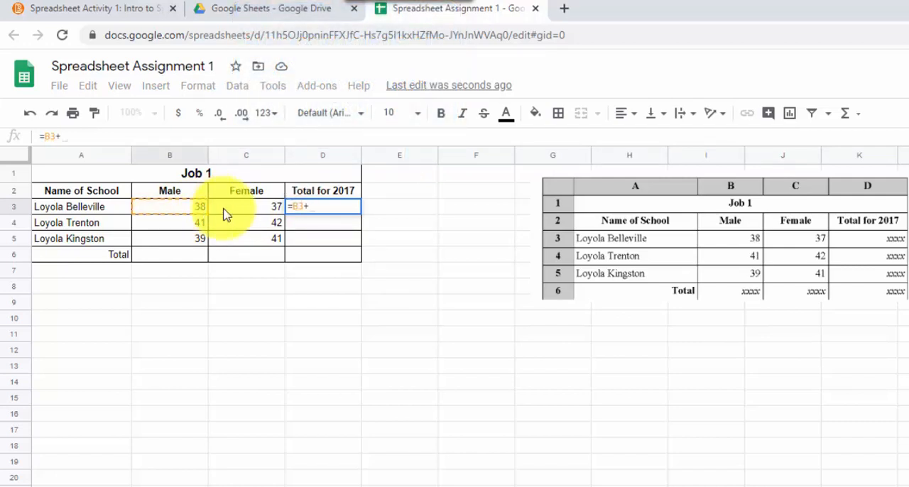
{"action": "left_click", "coordinate": [247, 214]}
{"action": "key", "text": "Return"}
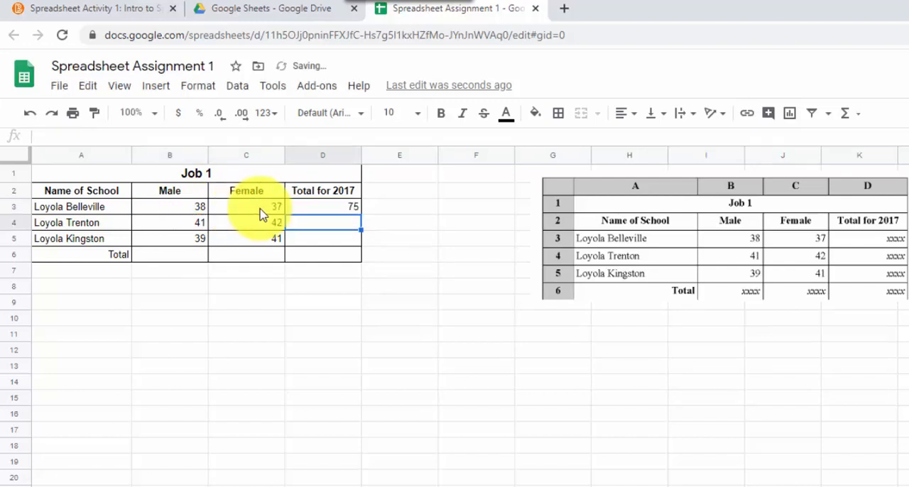
- Test the D3 formula by changing Loyola Belleville's male figure in B3 to 138, and undo that change
{"action": "left_click", "coordinate": [345, 209]}
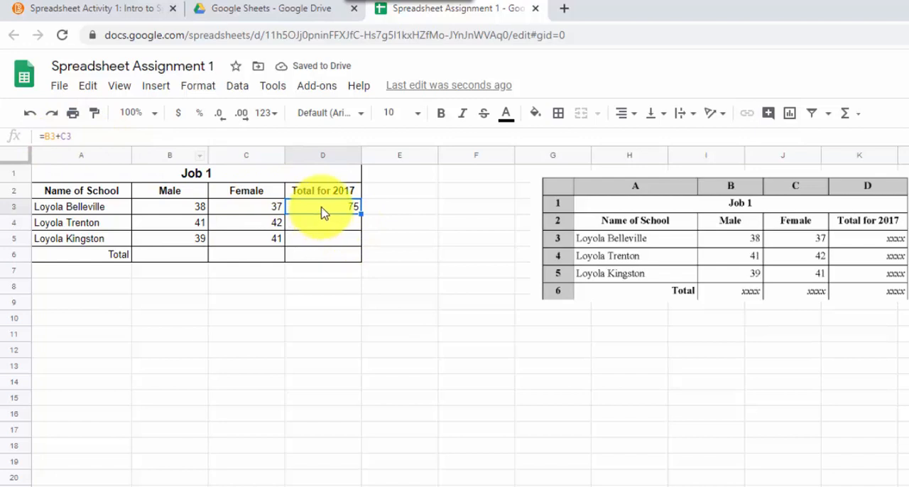
{"action": "left_click", "coordinate": [182, 214]}
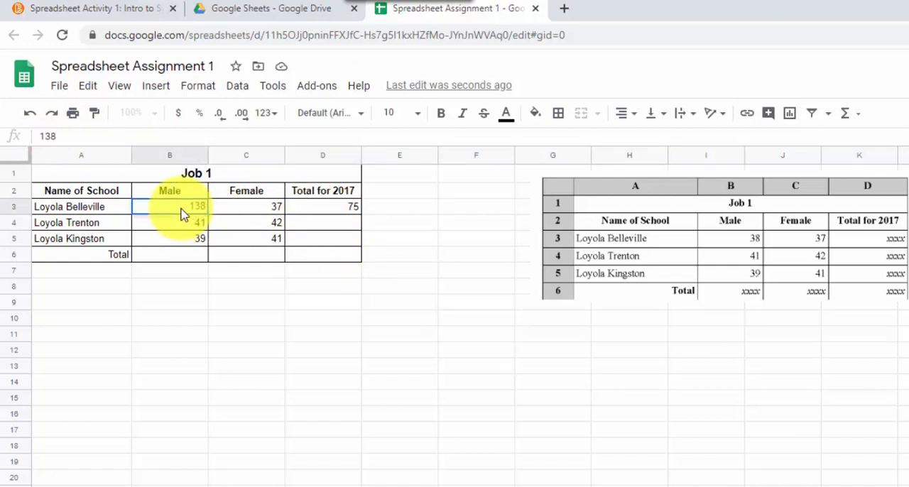
{"action": "key", "text": "Return"}
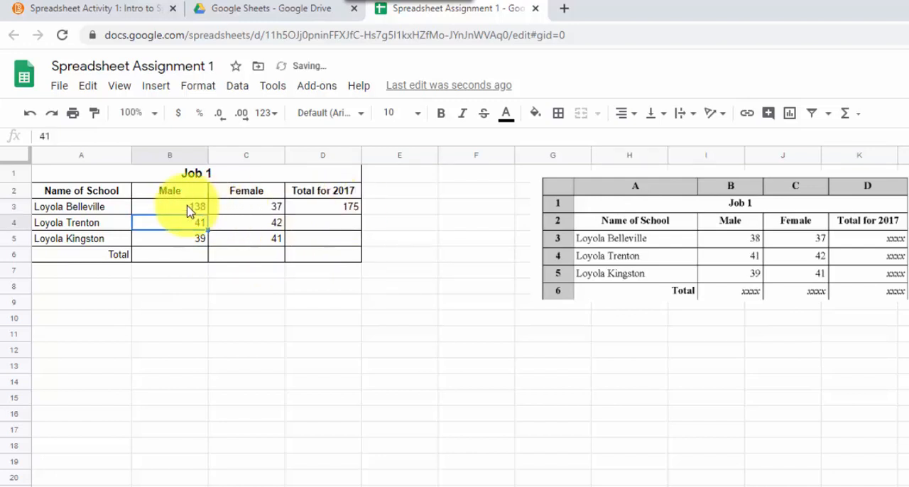
{"action": "key", "text": "ctrl+z"}
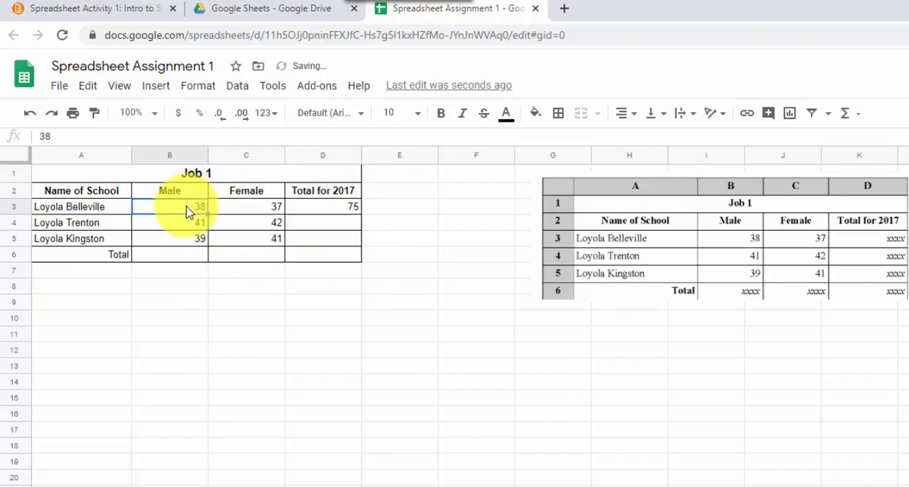
{"action": "left_click", "coordinate": [374, 220]}
{"action": "left_click", "coordinate": [332, 207]}
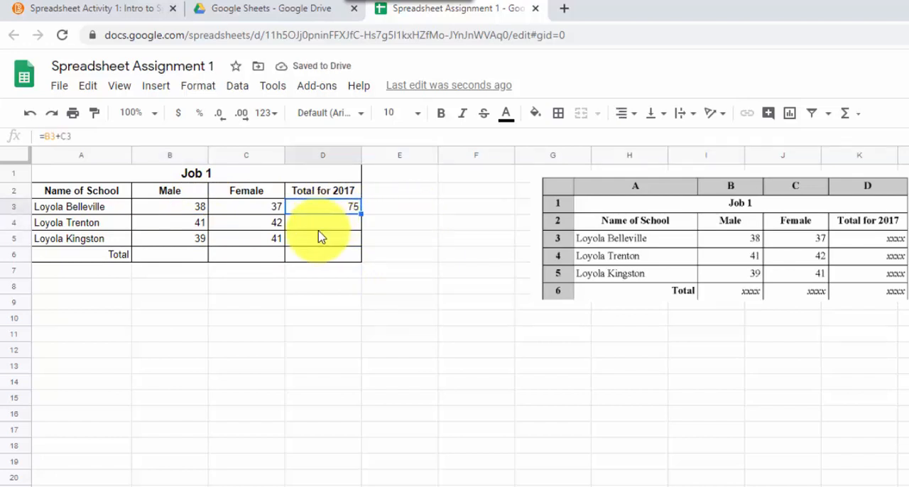
- Total Loyola Trenton's figures in D4 with the formula =sum(B4:C4)
{"action": "left_click", "coordinate": [315, 228]}
{"action": "type", "text": "="}
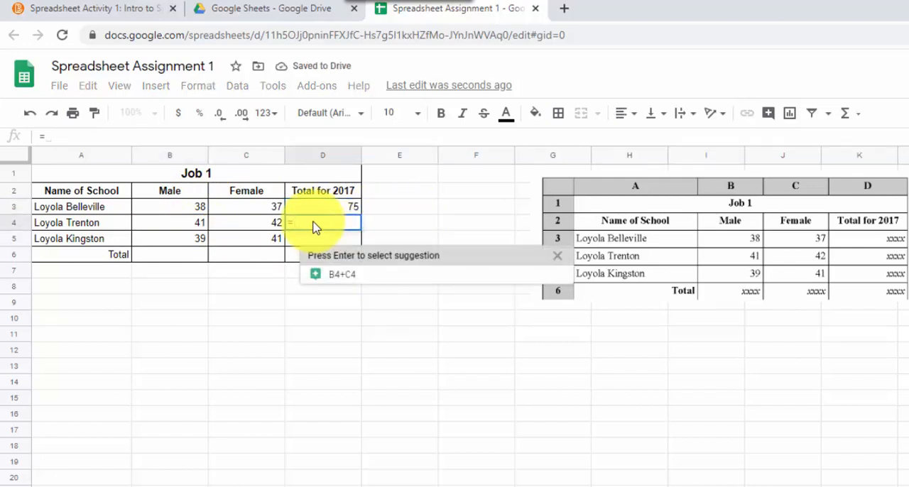
{"action": "type", "text": "sum"}
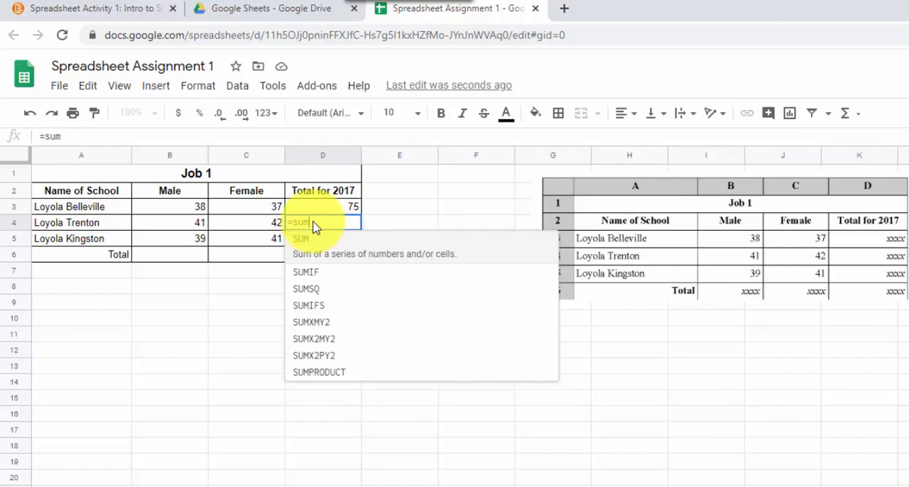
{"action": "type", "text": "("}
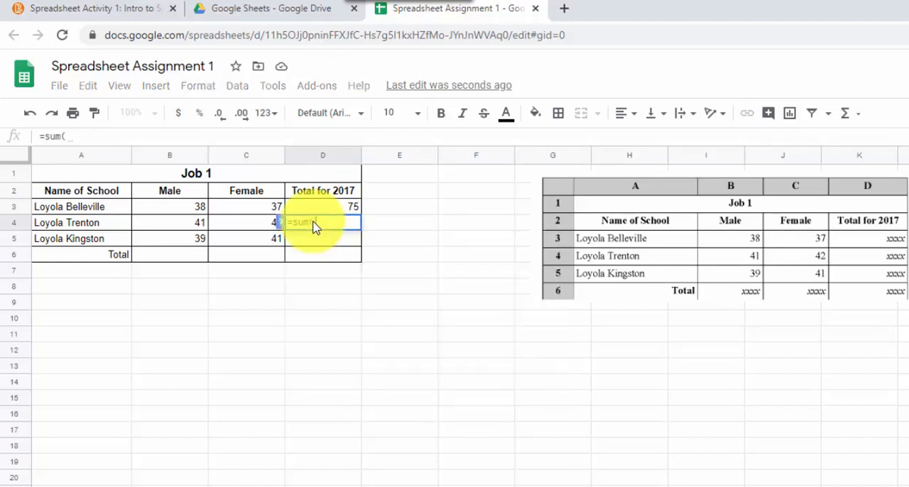
{"action": "left_click", "coordinate": [182, 223]}
{"action": "left_click_drag", "start_coordinate": [220, 232], "coordinate": [249, 232]}
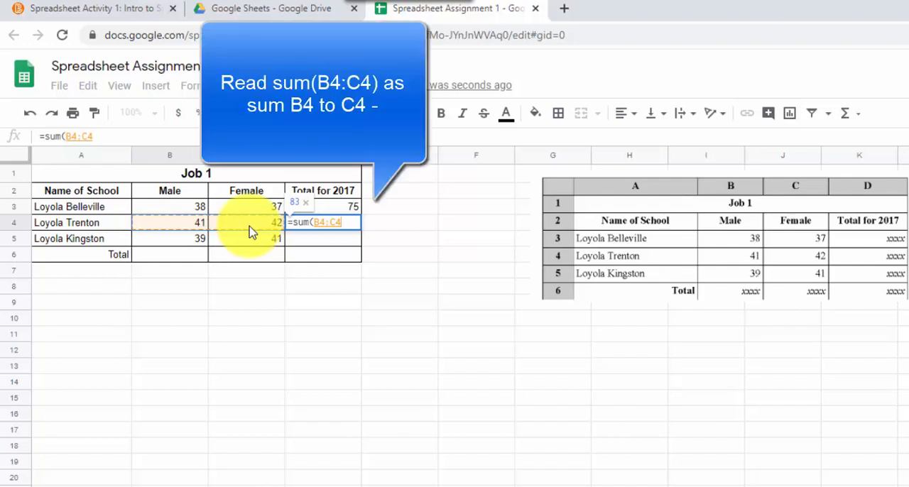
{"action": "key", "text": "Return"}
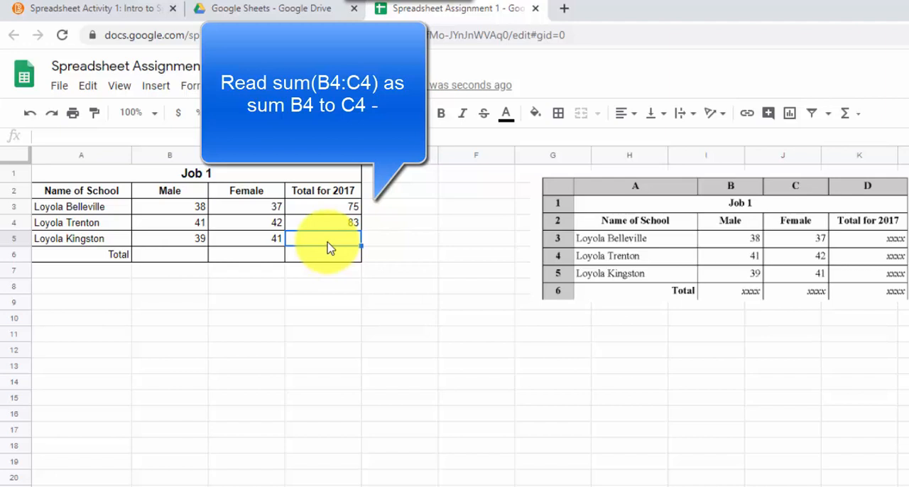
- Total Loyola Kingston's figures in D5 with the formula =sum(B5:C5)
{"action": "type", "text": "=sum"}
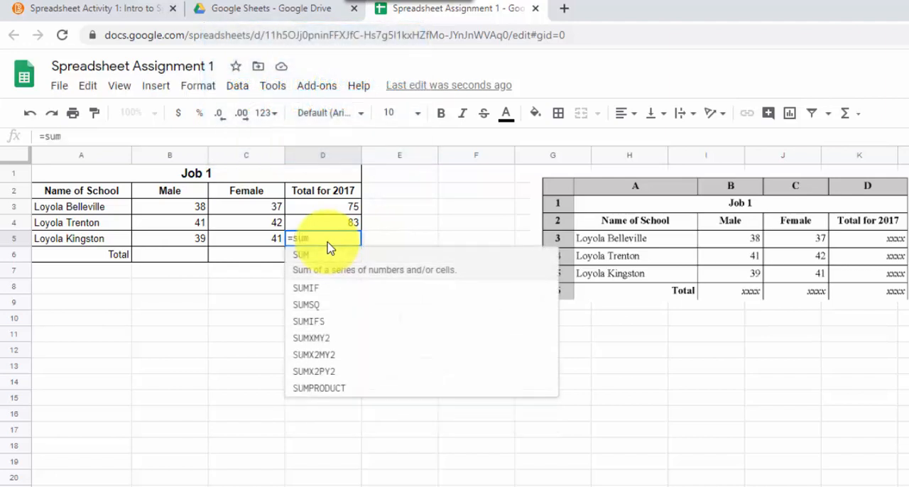
{"action": "type", "text": "("}
{"action": "left_click", "coordinate": [177, 242]}
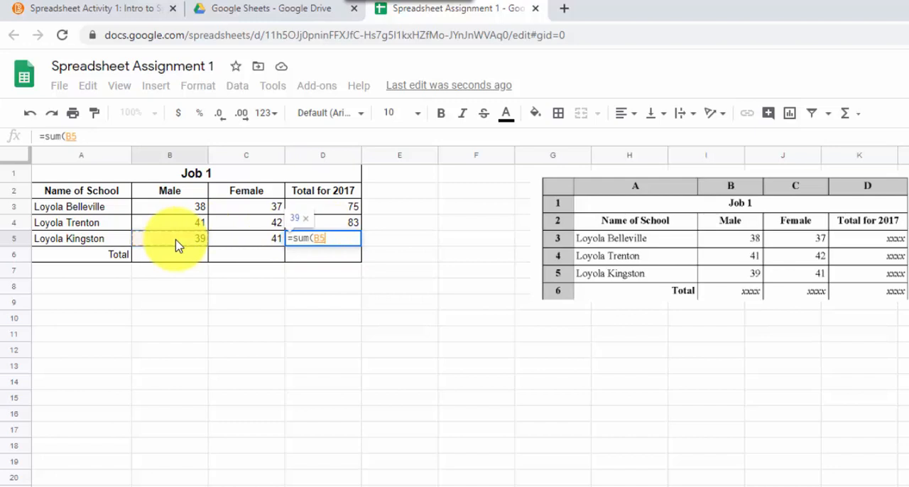
{"action": "left_click_drag", "start_coordinate": [177, 245], "coordinate": [229, 244]}
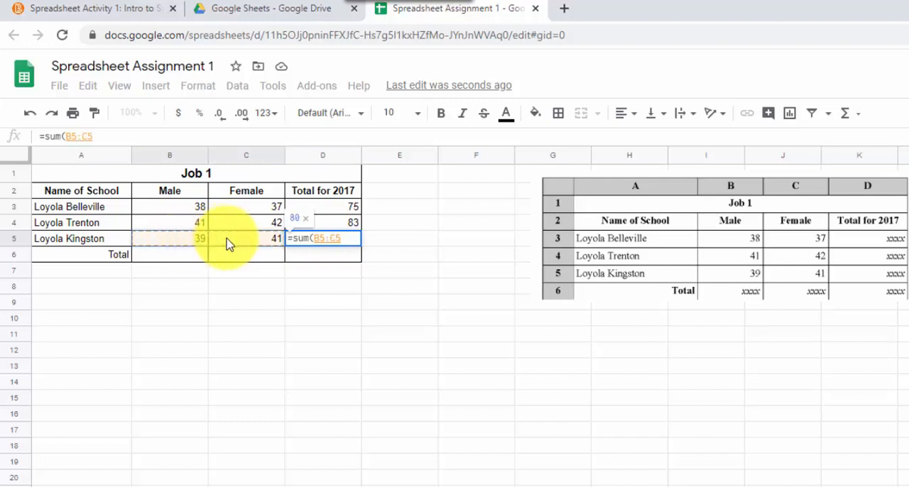
{"action": "key", "text": "Return"}
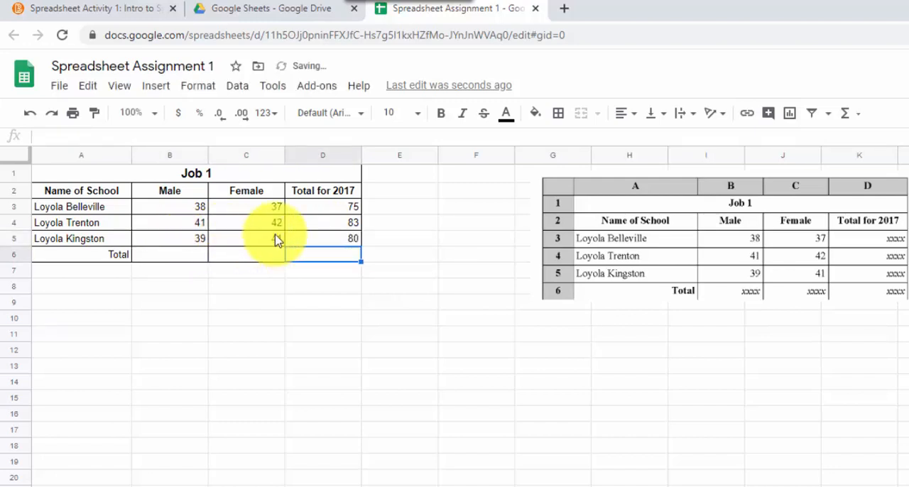
- Clear the formulas in D3:D5 and total Loyola Belleville's figures in D3 with the formula =sum(B3:C3)
{"action": "left_click", "coordinate": [338, 211]}
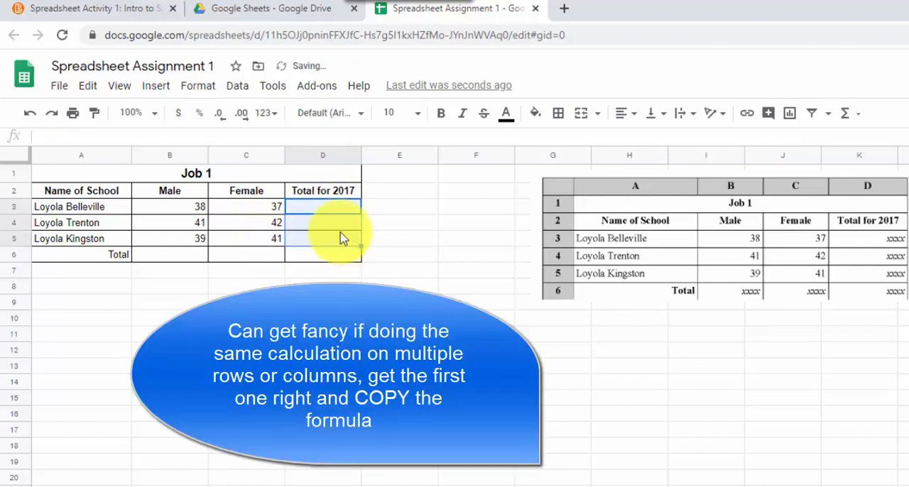
{"action": "left_click", "coordinate": [325, 211]}
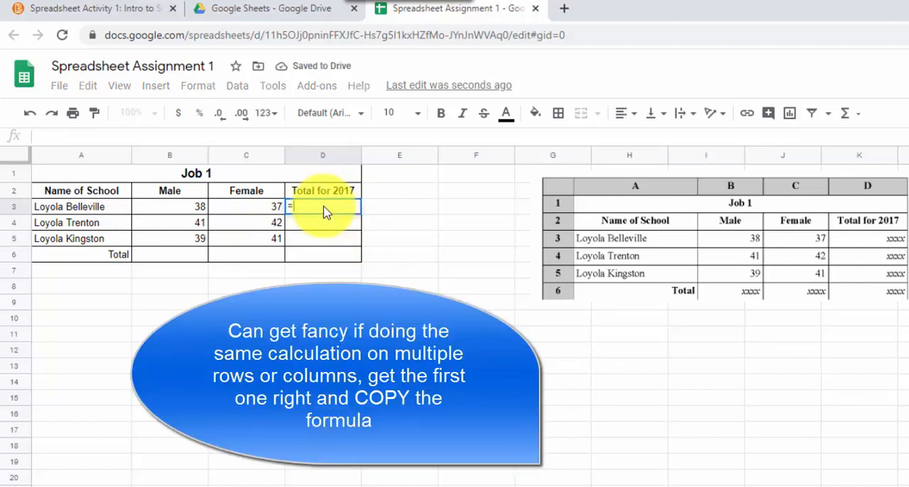
{"action": "type", "text": "=sum"}
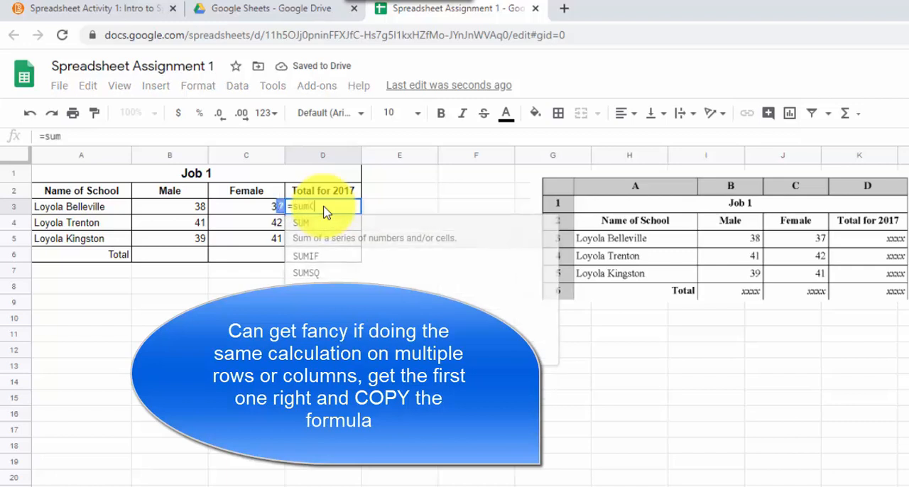
{"action": "type", "text": "("}
{"action": "left_click_drag", "start_coordinate": [172, 206], "coordinate": [227, 213]}
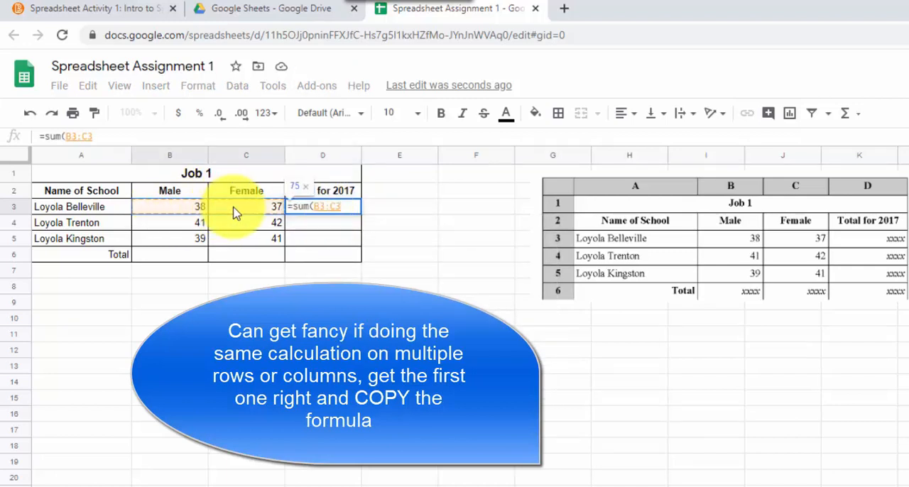
{"action": "key", "text": "Return"}
- Copy the D3 formula down through D6 and check the cell references in each total
{"action": "left_click", "coordinate": [330, 210]}
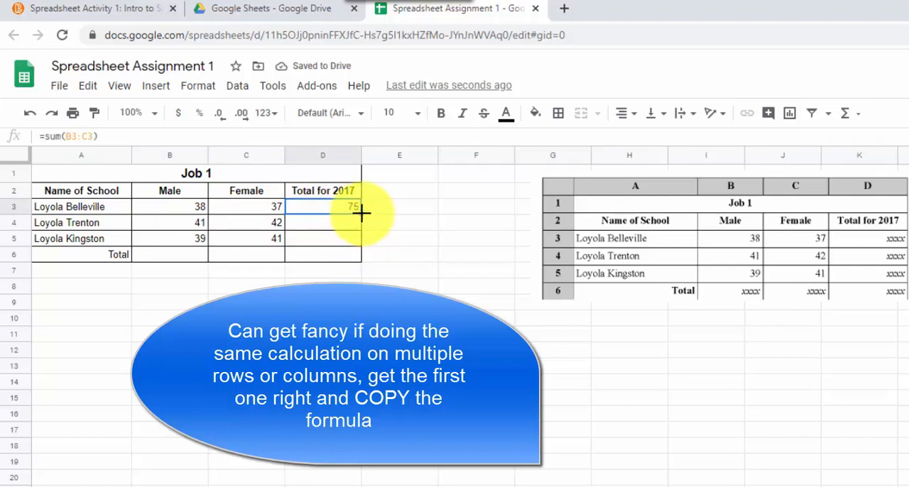
{"action": "left_click_drag", "start_coordinate": [360, 243], "coordinate": [357, 261]}
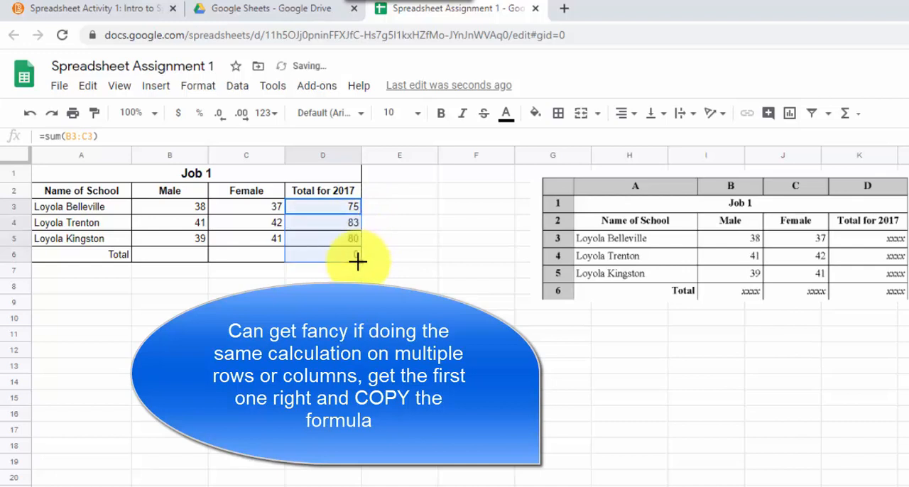
{"action": "left_click", "coordinate": [333, 211]}
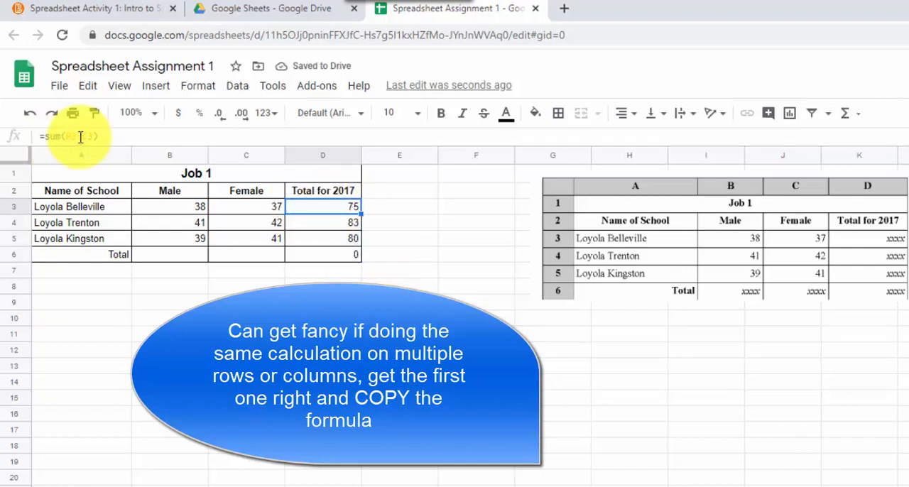
{"action": "left_click", "coordinate": [325, 225]}
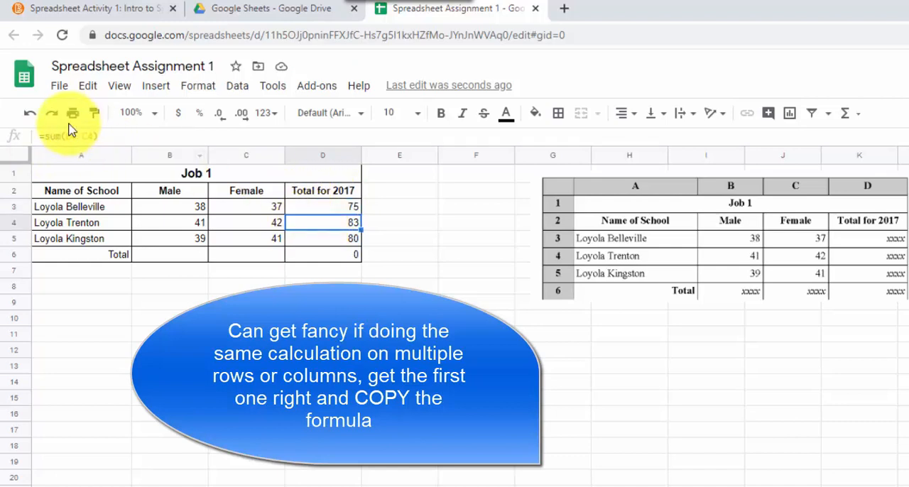
{"action": "left_click", "coordinate": [330, 242]}
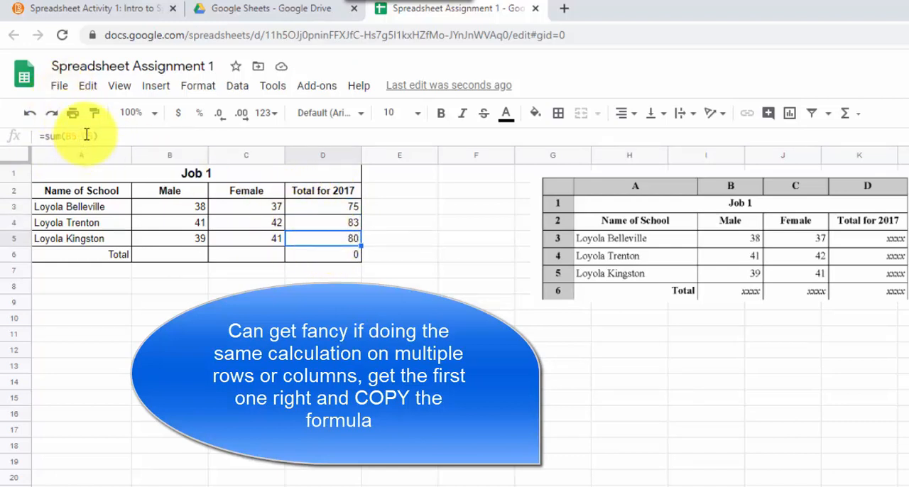
{"action": "left_click", "coordinate": [309, 259]}
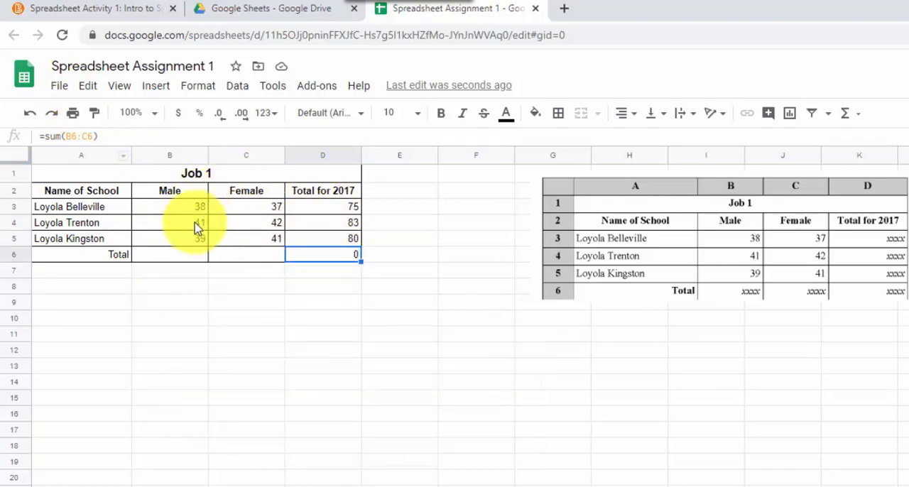
- Total the Male column in B6 with the formula =sum(B3:B5)
{"action": "left_click", "coordinate": [174, 263]}
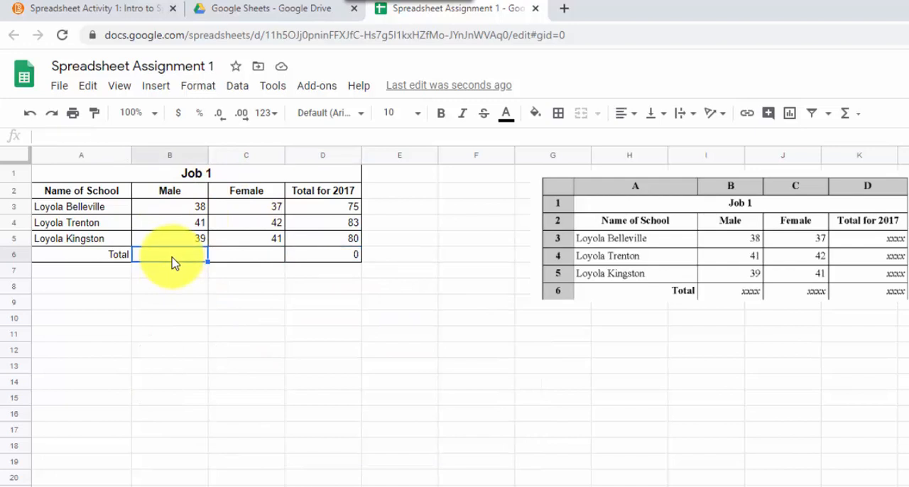
{"action": "type", "text": "=sum"}
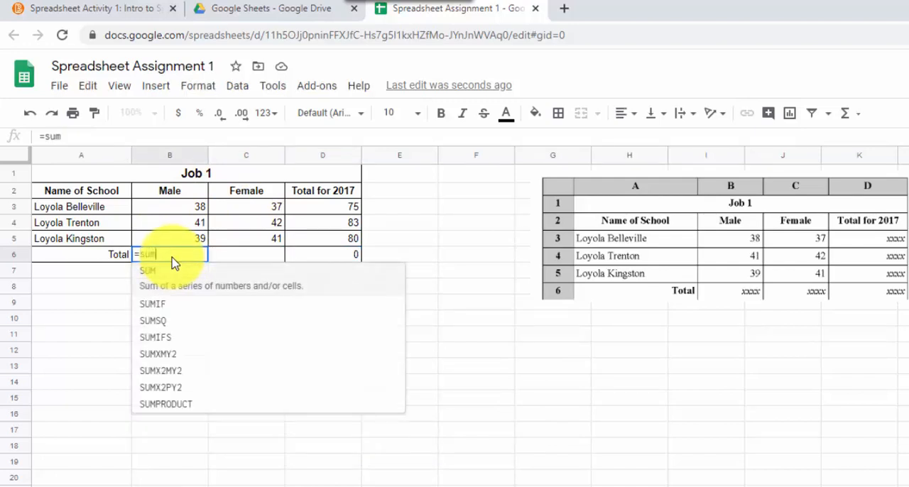
{"action": "type", "text": "("}
{"action": "left_click_drag", "start_coordinate": [196, 209], "coordinate": [197, 241]}
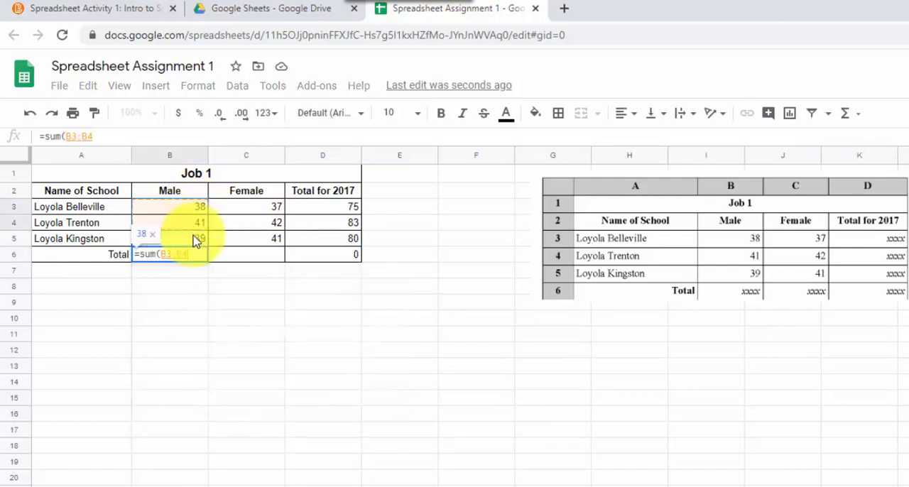
{"action": "key", "text": "Return"}
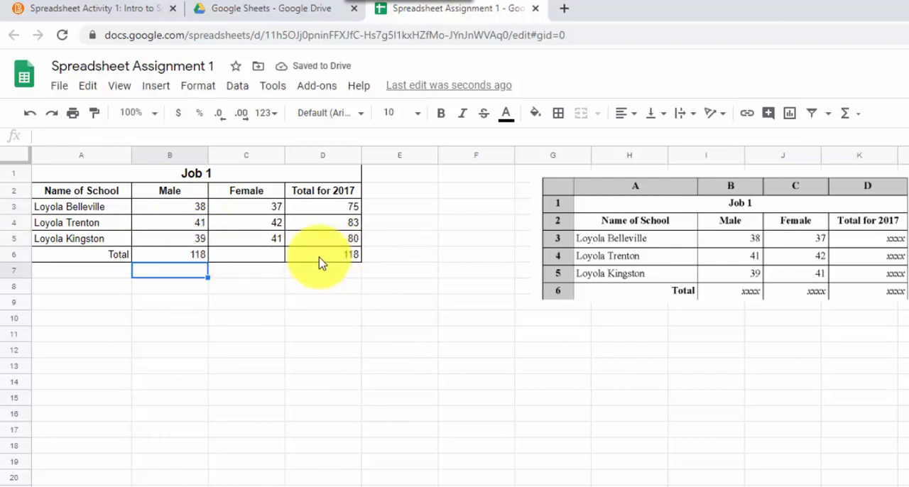
- Copy the Male total formula from B6 to C6 for the Female column and check its cell references
{"action": "left_click", "coordinate": [196, 256]}
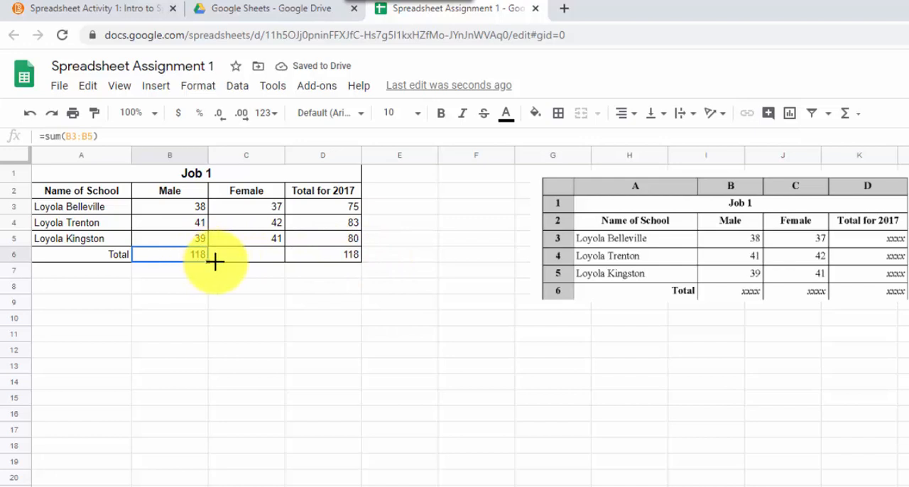
{"action": "left_click_drag", "start_coordinate": [213, 261], "coordinate": [280, 259]}
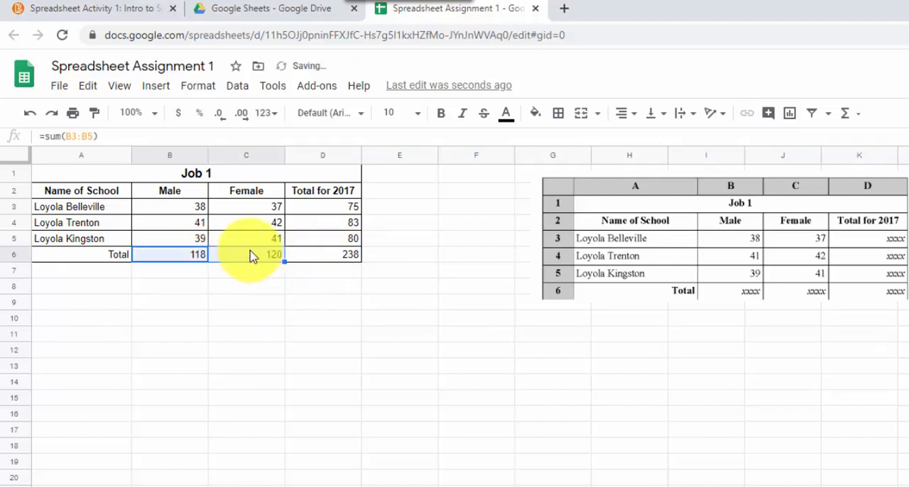
{"action": "left_click", "coordinate": [257, 262]}
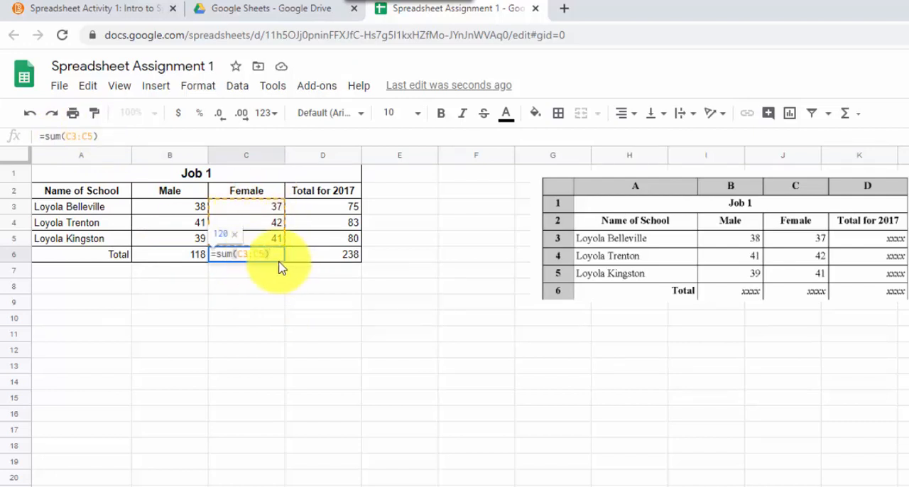
{"action": "key", "text": "Return"}
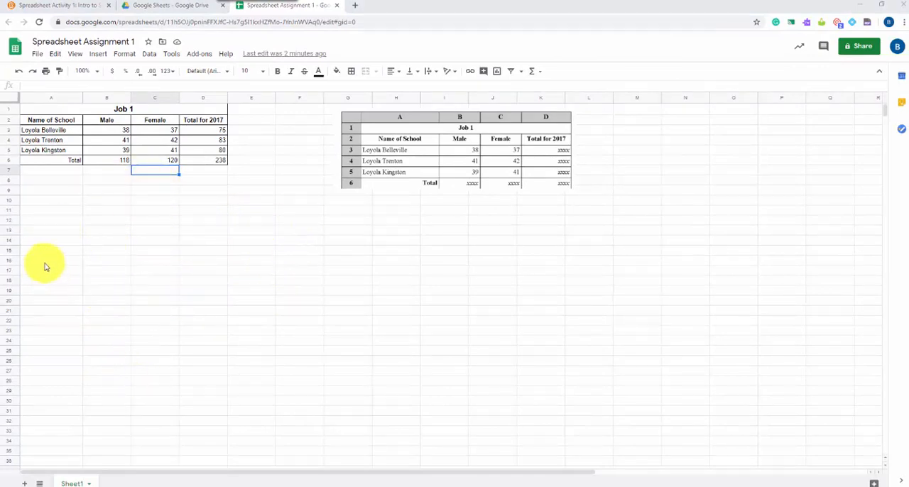
- Add a second sheet to the file and rename Sheet1 as Job 1
{"action": "left_click_drag", "start_coordinate": [44, 261], "coordinate": [162, 352]}
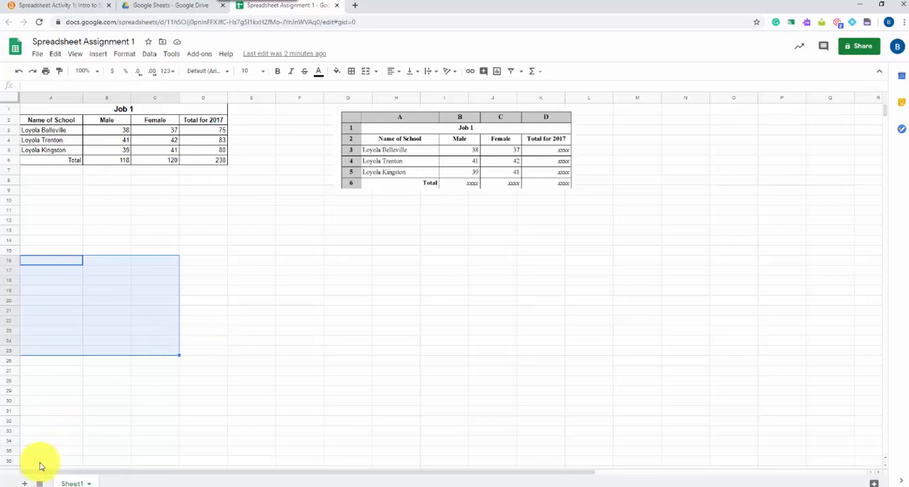
{"action": "left_click", "coordinate": [24, 483]}
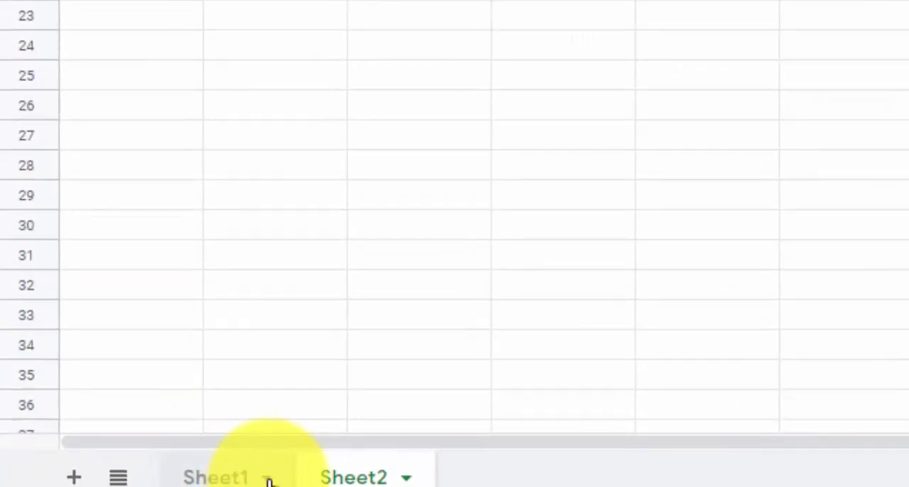
{"action": "left_click", "coordinate": [268, 482]}
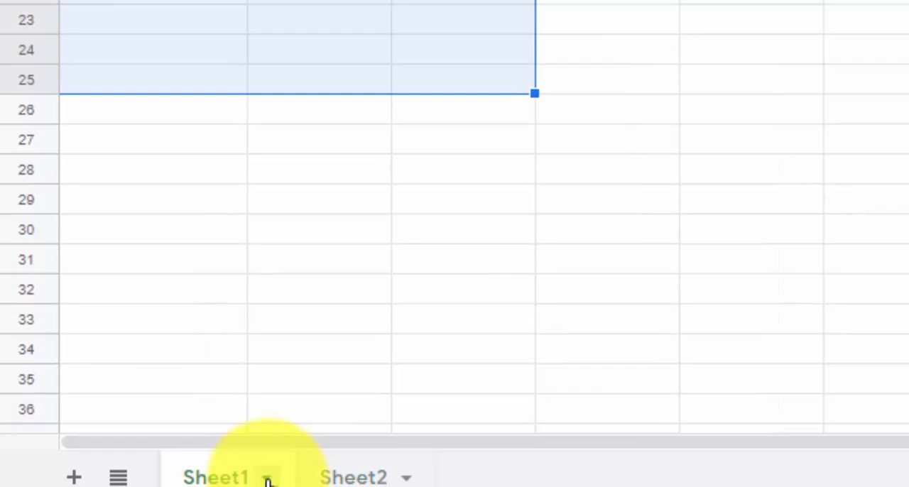
{"action": "left_click", "coordinate": [268, 481]}
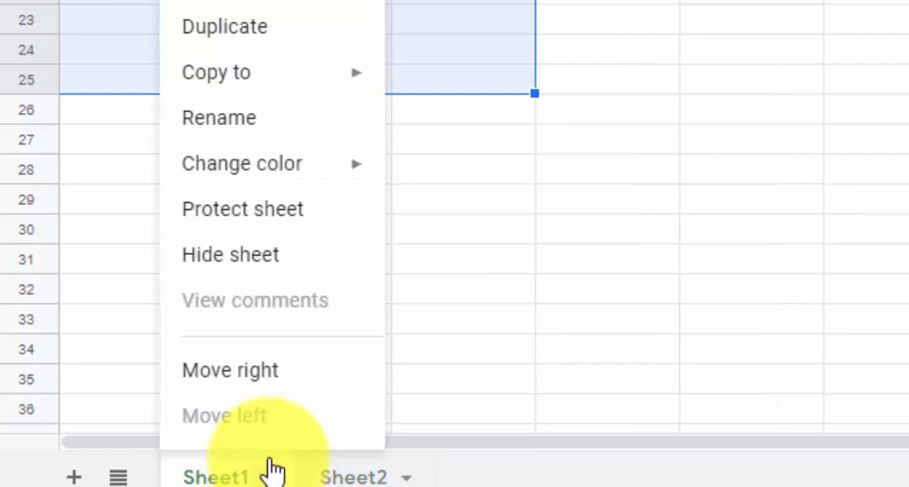
{"action": "left_click", "coordinate": [220, 118]}
{"action": "type", "text": "Job 1"}
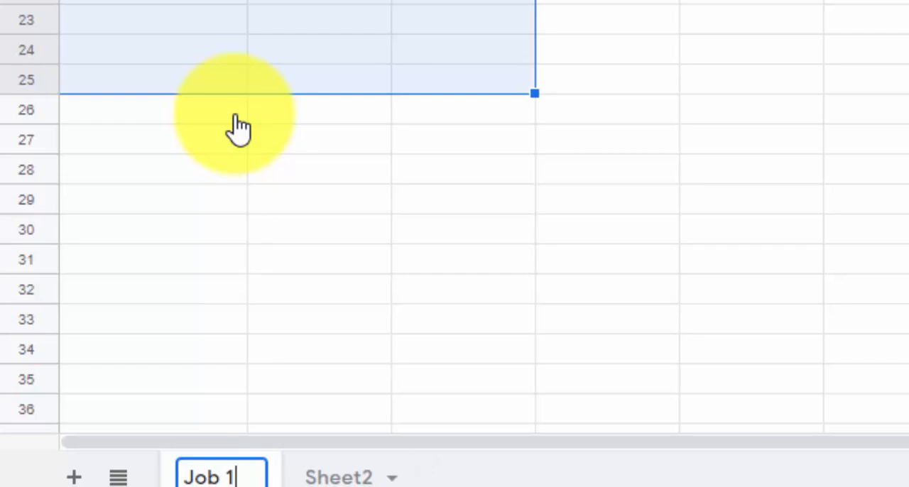
{"action": "left_click", "coordinate": [687, 178]}
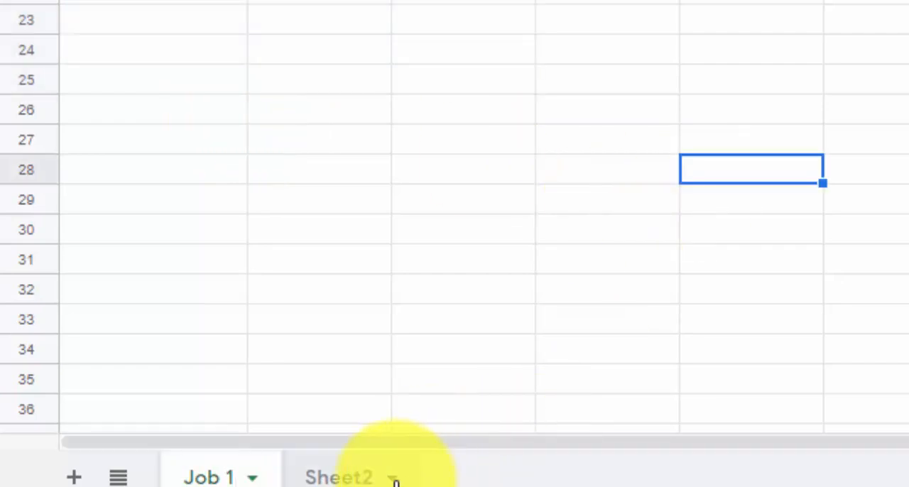
- Rename Sheet2 as Job 2
{"action": "left_click", "coordinate": [395, 482]}
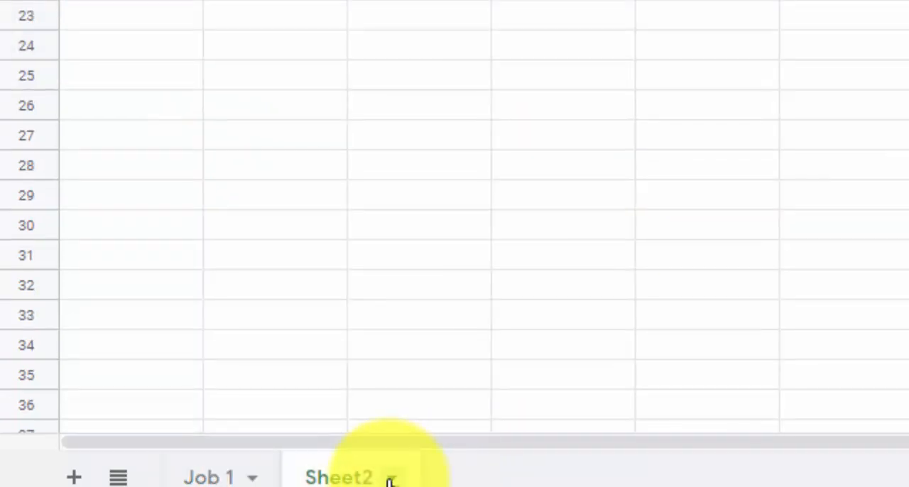
{"action": "left_click", "coordinate": [395, 482]}
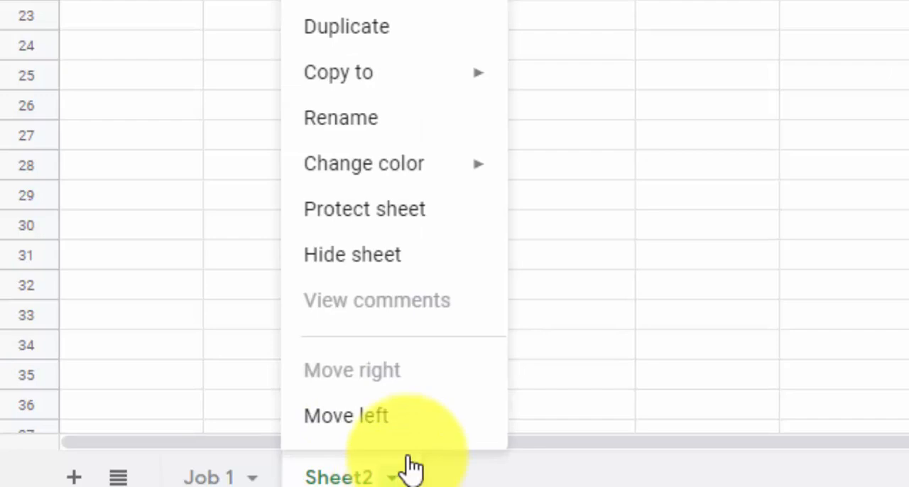
{"action": "left_click", "coordinate": [371, 126]}
{"action": "type", "text": "Job 2"}
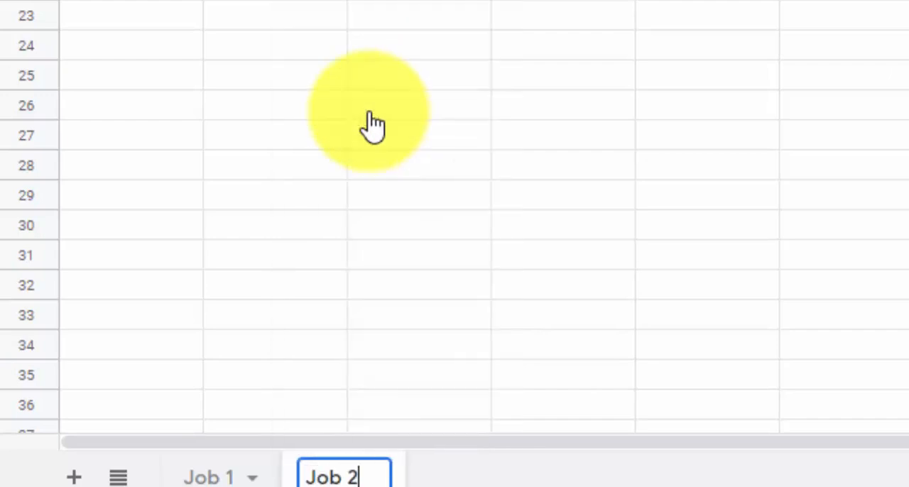
{"action": "left_click", "coordinate": [500, 96]}
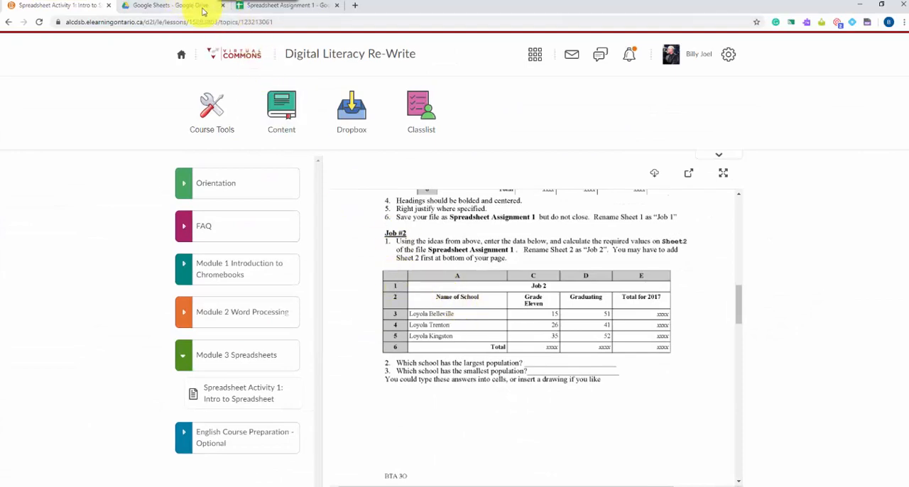
- Paste the copied Job 2 table image from the assignment page into the Job 2 sheet and place it around F5
{"action": "left_click", "coordinate": [276, 10]}
{"action": "right_click", "coordinate": [353, 168]}
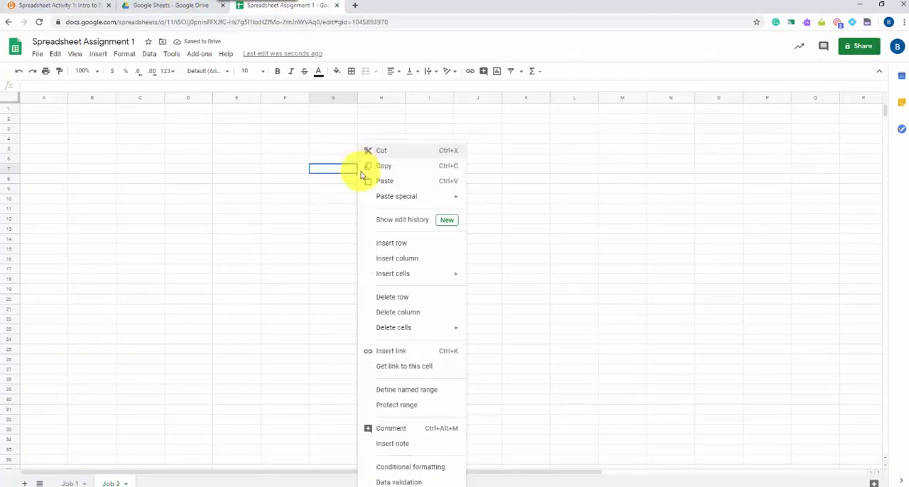
{"action": "left_click", "coordinate": [385, 182]}
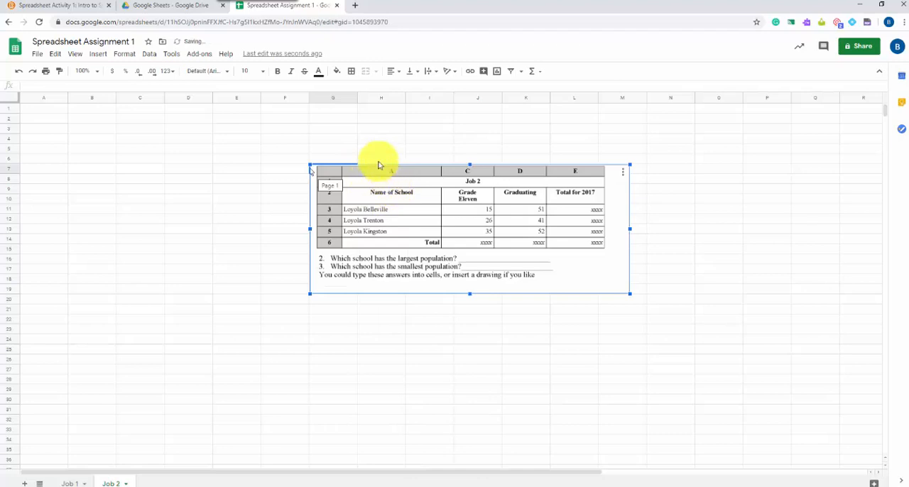
{"action": "left_click_drag", "start_coordinate": [385, 171], "coordinate": [357, 146]}
{"action": "left_click", "coordinate": [237, 198]}
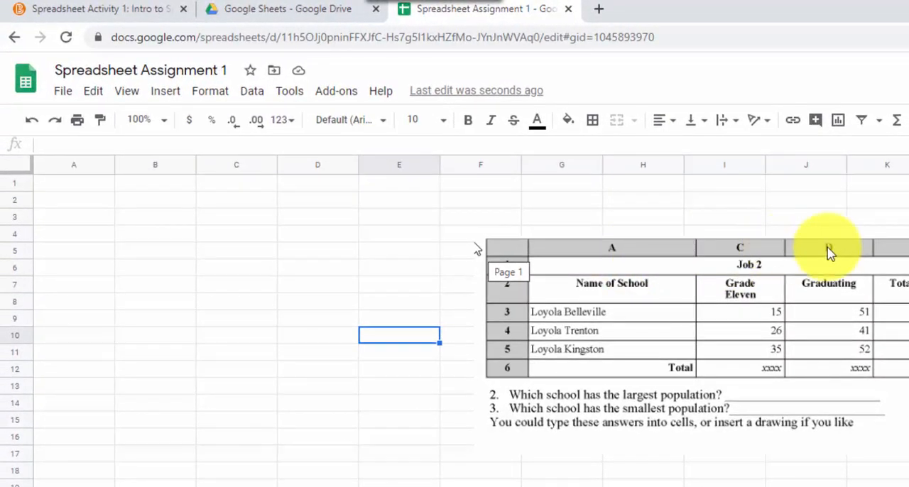
{"action": "left_click", "coordinate": [260, 257]}
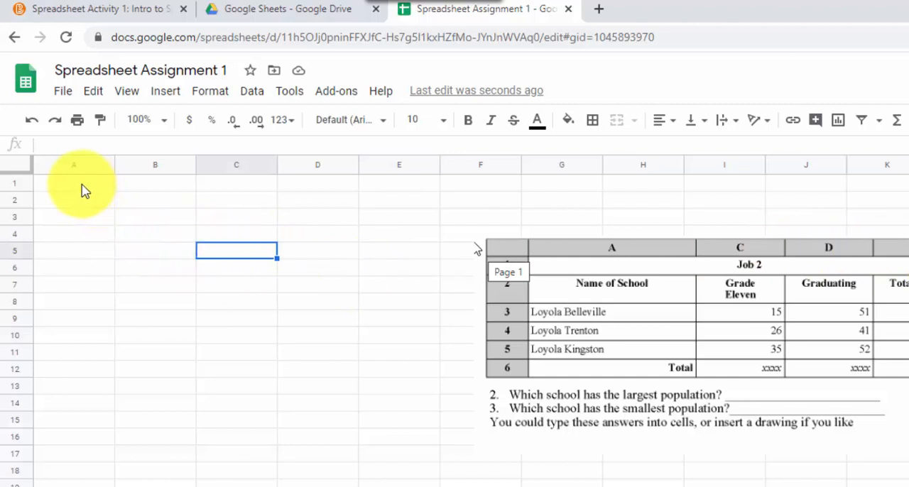
- Merge cells A1:D1 on the Job 2 sheet and enter the title Job 2
{"action": "left_click_drag", "start_coordinate": [82, 189], "coordinate": [309, 189]}
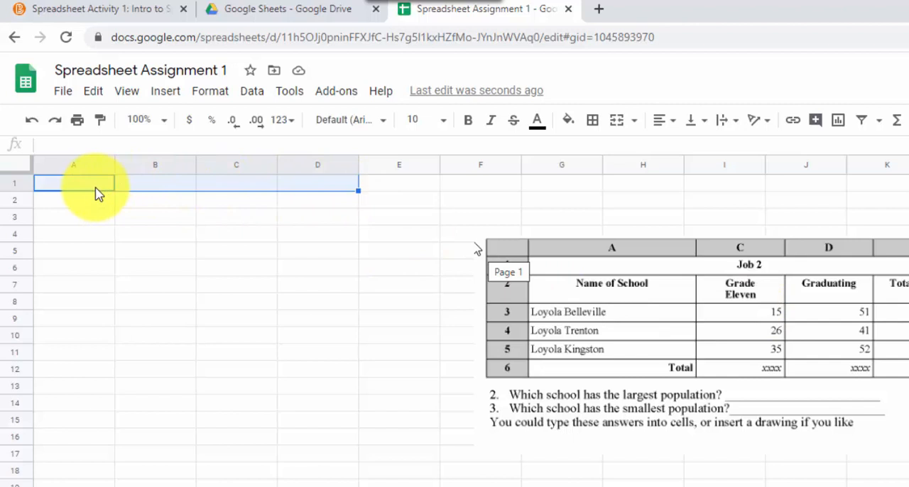
{"action": "left_click", "coordinate": [616, 119]}
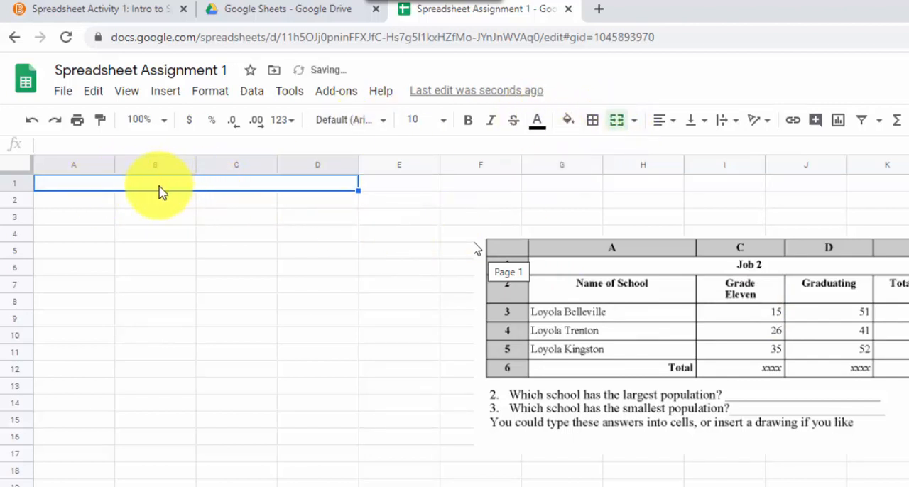
{"action": "type", "text": "Job"}
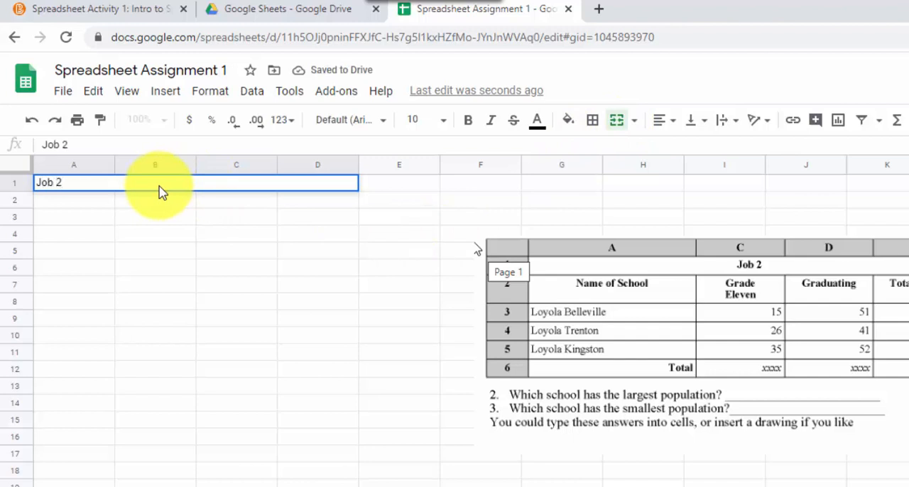
{"action": "type", "text": " 2"}
- Finish the title Job 2 in merged cells A1:D1 and centre it horizontally
{"action": "key", "text": "Return"}
{"action": "left_click", "coordinate": [674, 120]}
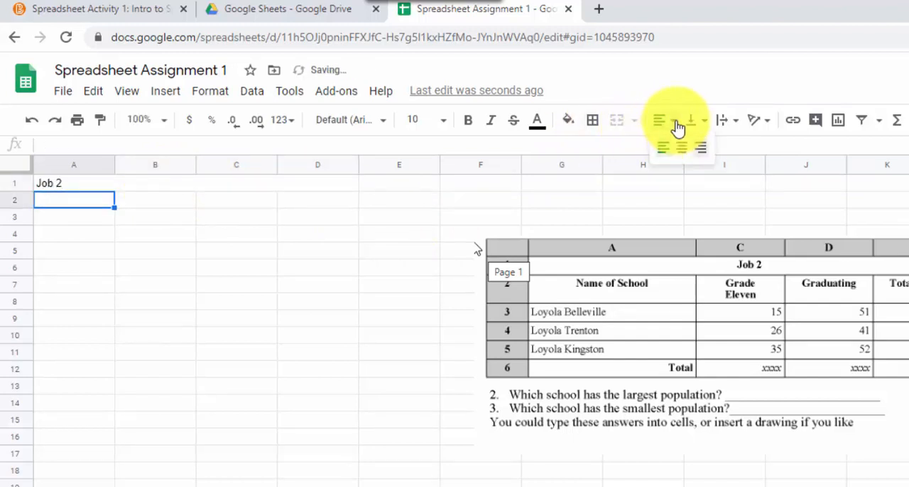
{"action": "left_click", "coordinate": [678, 128]}
{"action": "left_click", "coordinate": [142, 184]}
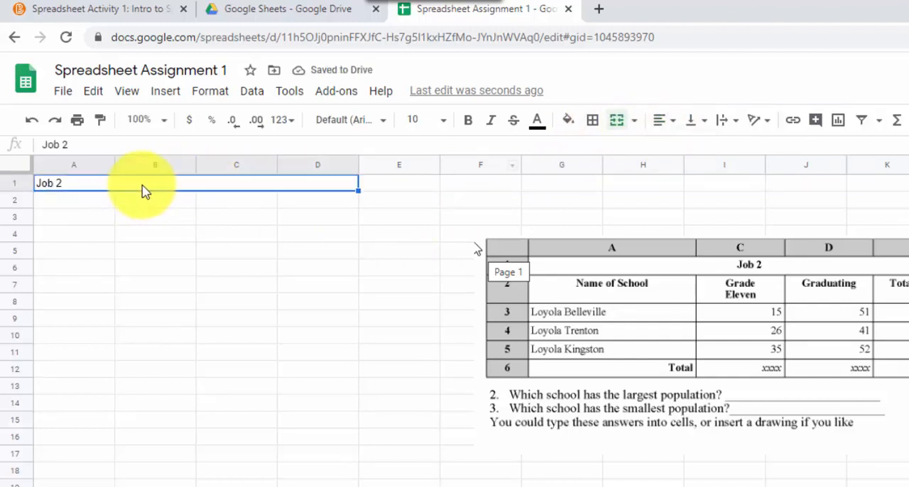
{"action": "left_click", "coordinate": [674, 128]}
{"action": "left_click", "coordinate": [684, 151]}
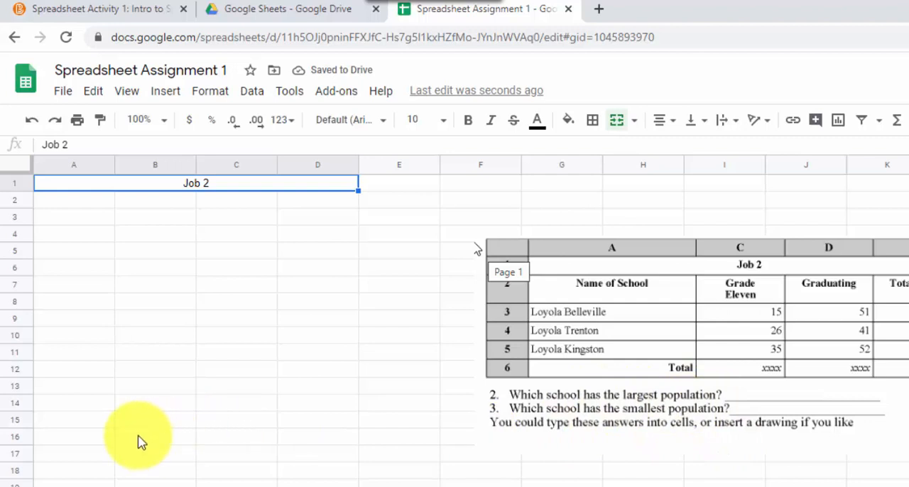
- Enter the text Which school in cell A15 as the start of the first population question
{"action": "left_click", "coordinate": [93, 423]}
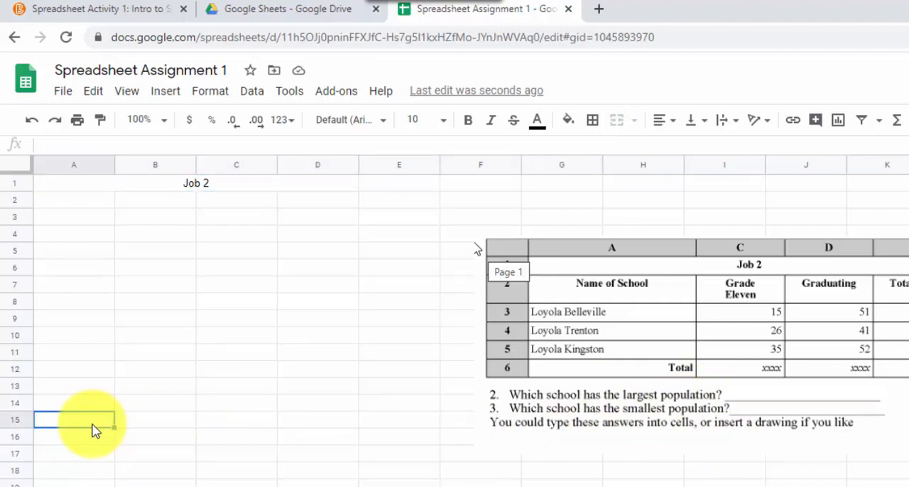
{"action": "type", "text": "Which school"}
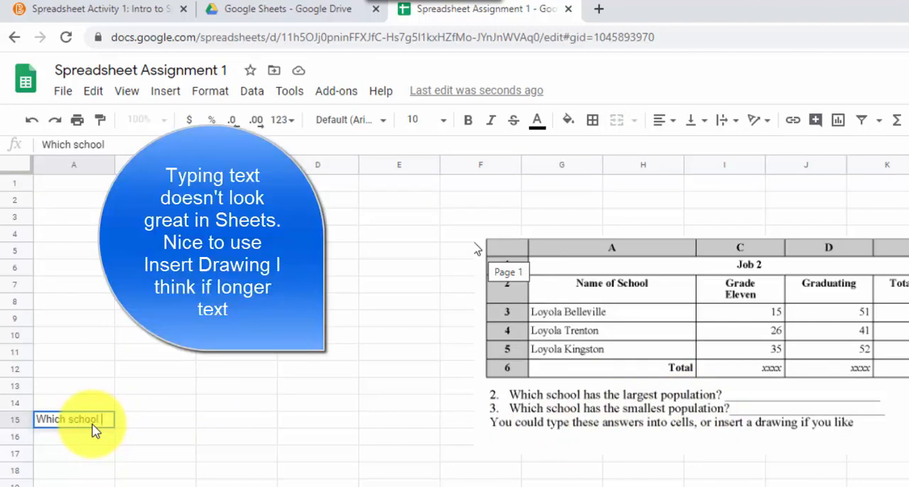
{"action": "left_click", "coordinate": [147, 424]}
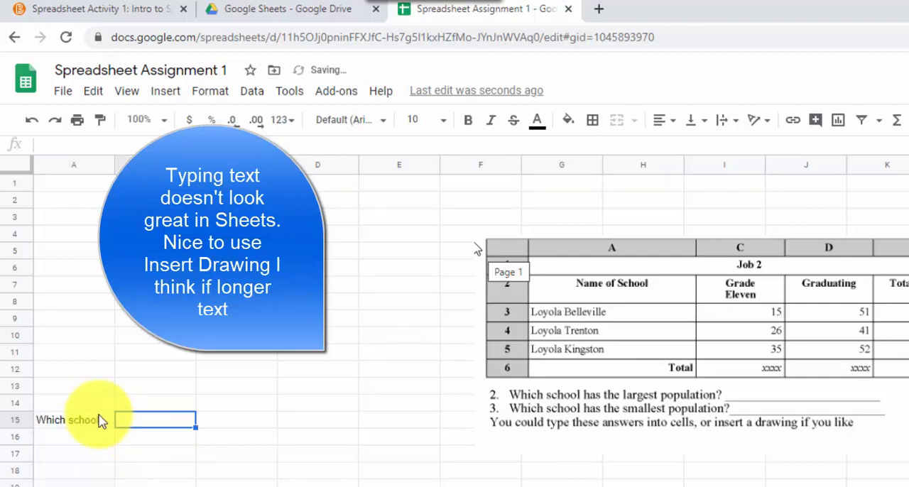
{"action": "left_click_drag", "start_coordinate": [97, 419], "coordinate": [370, 421]}
{"action": "left_click", "coordinate": [612, 408]}
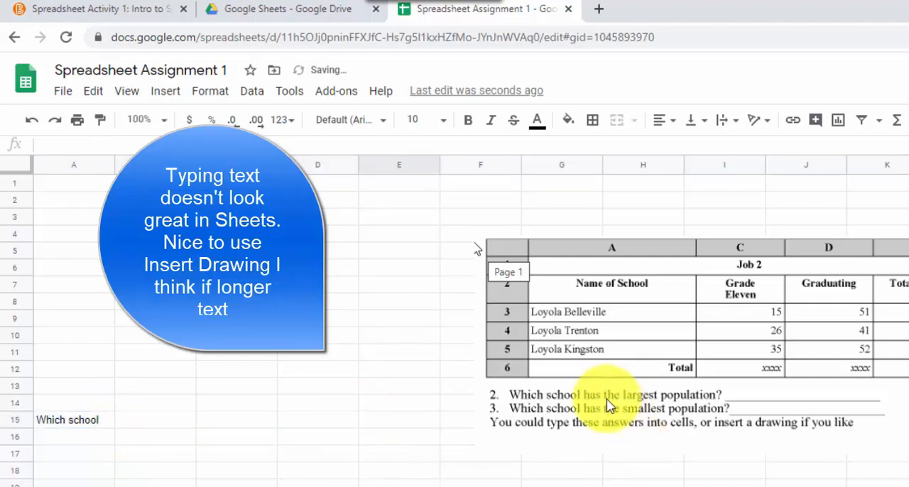
- Insert a drawing with a wide text box reading "Type what I want", correcting any misspelling, and save it to the sheet
{"action": "left_click", "coordinate": [165, 93]}
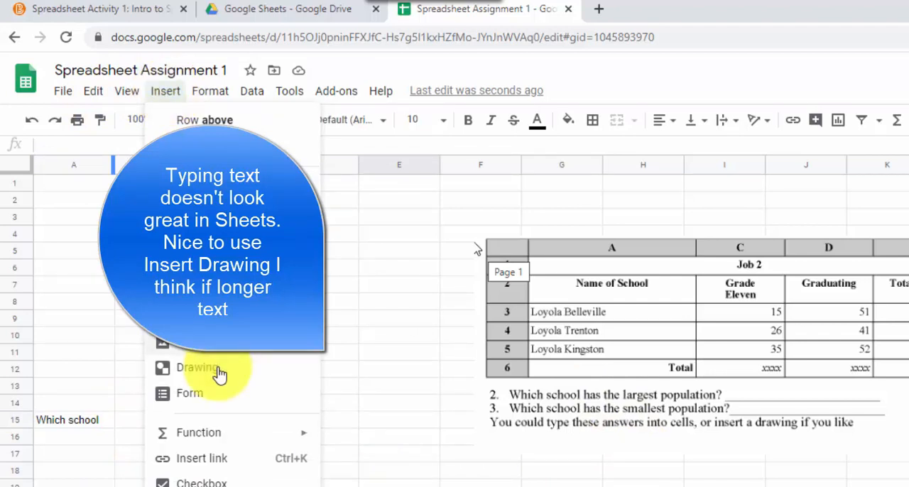
{"action": "left_click", "coordinate": [197, 368]}
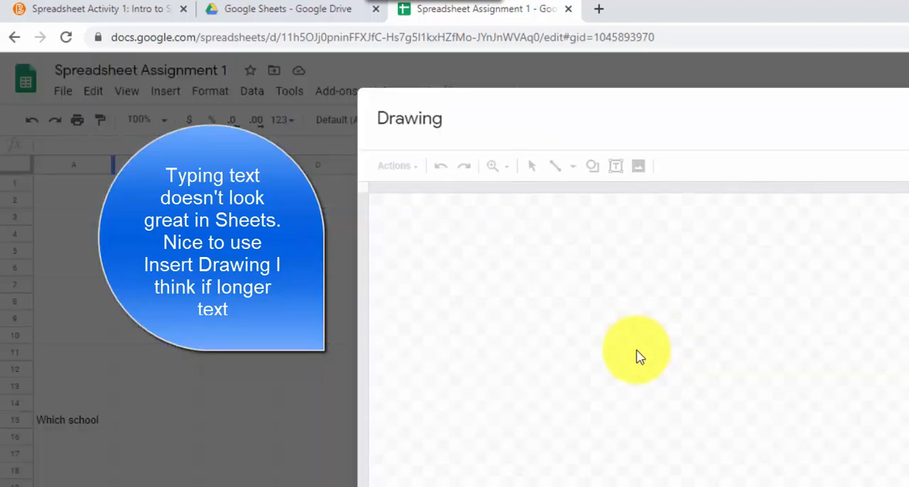
{"action": "left_click", "coordinate": [616, 169]}
{"action": "left_click_drag", "start_coordinate": [547, 364], "coordinate": [907, 418]}
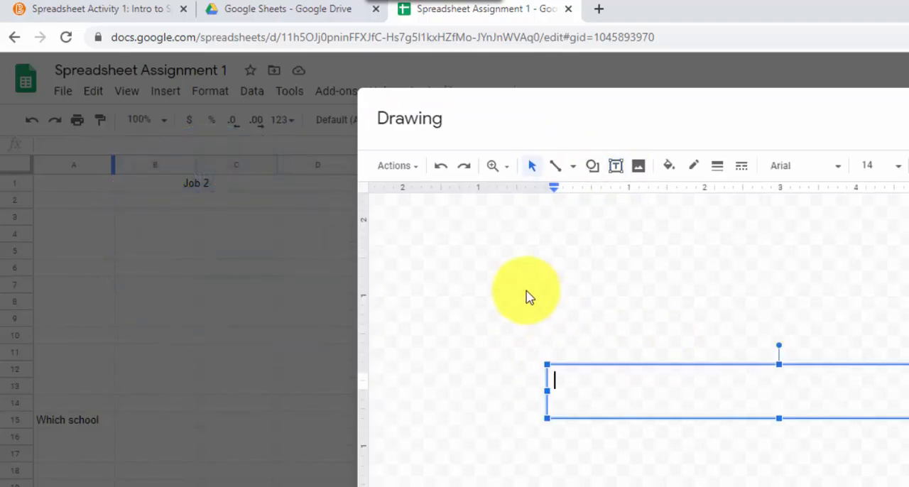
{"action": "type", "text": "Tyhpe what I want"}
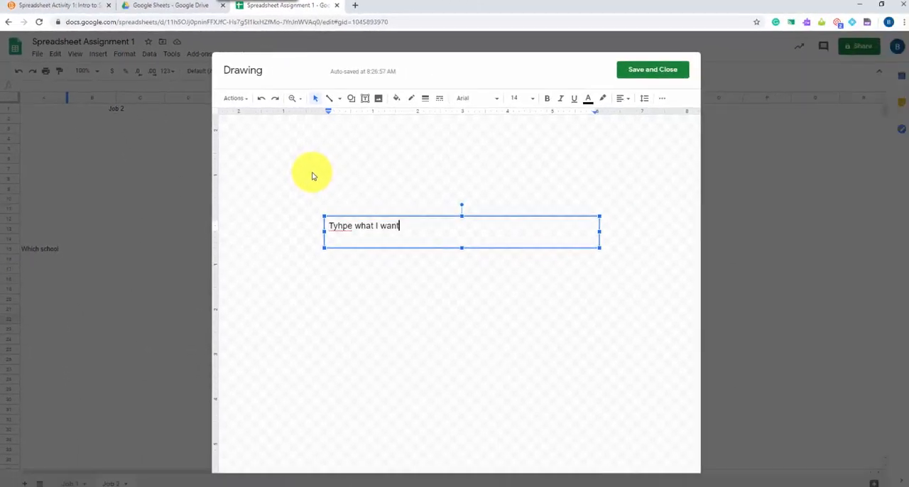
{"action": "right_click", "coordinate": [339, 226]}
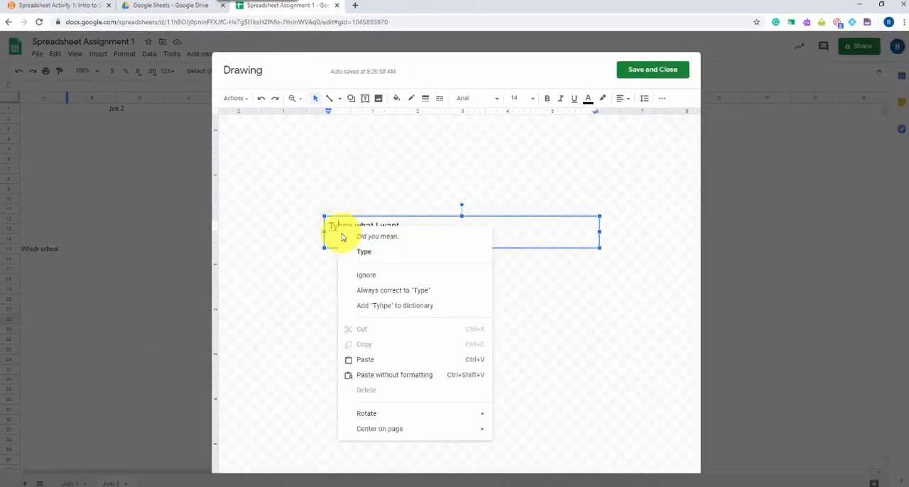
{"action": "left_click", "coordinate": [366, 251]}
{"action": "left_click", "coordinate": [645, 71]}
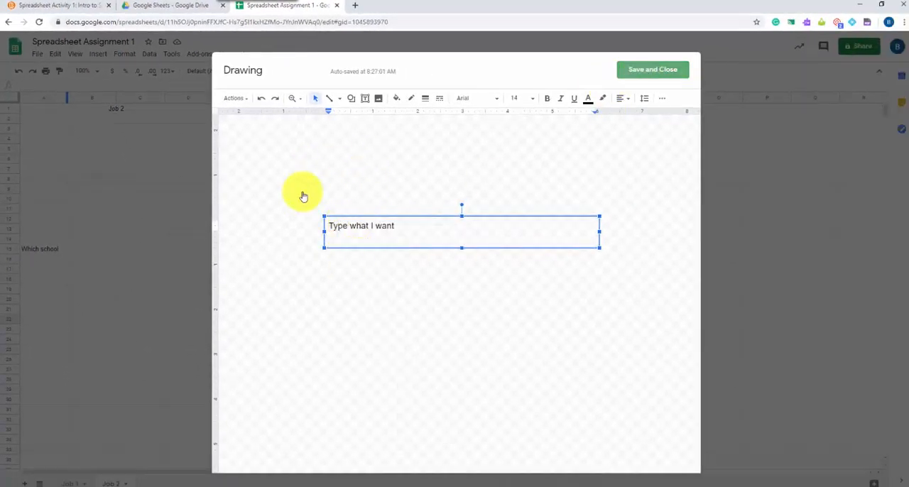
- Move the text drawing below the Which school cell so that it starts around B17
{"action": "left_click", "coordinate": [254, 341]}
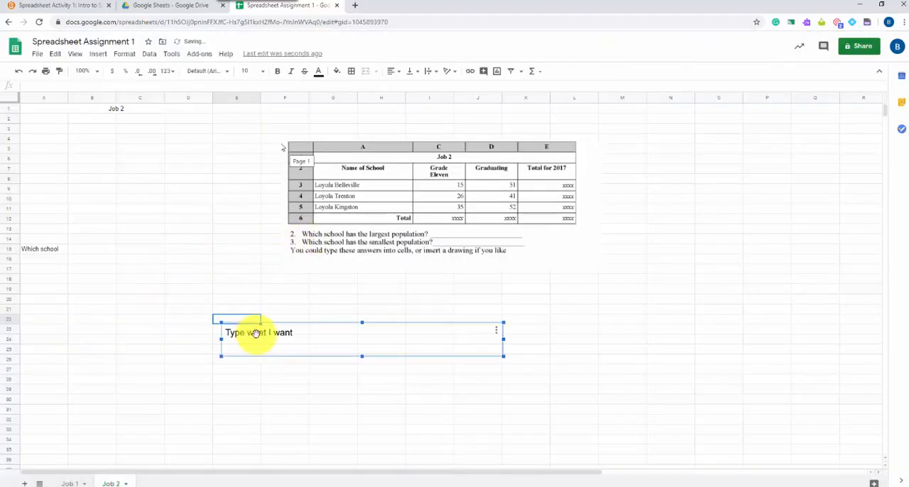
{"action": "left_click_drag", "start_coordinate": [243, 334], "coordinate": [110, 282]}
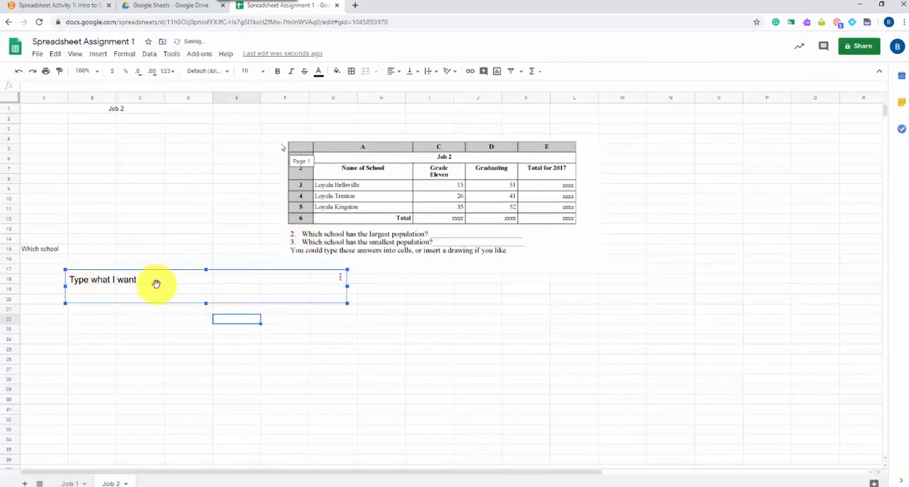